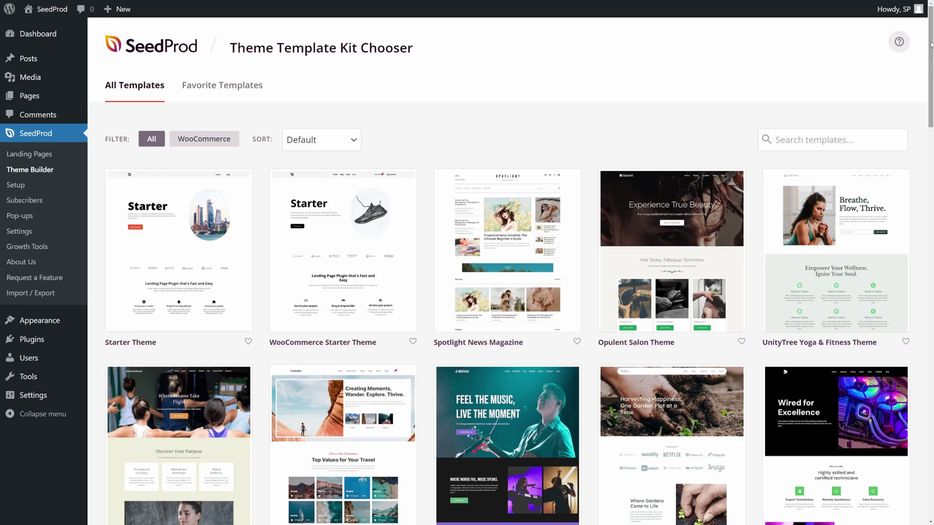
- Add a button block at the top of the sidebar, above the search box
left_click_drag(931, 45, 930, 251)
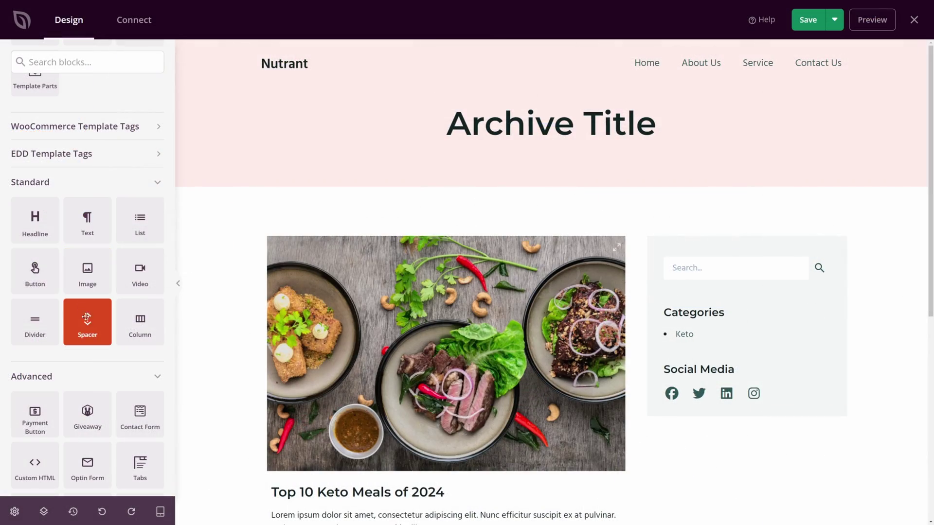
left_click_drag(36, 278, 761, 265)
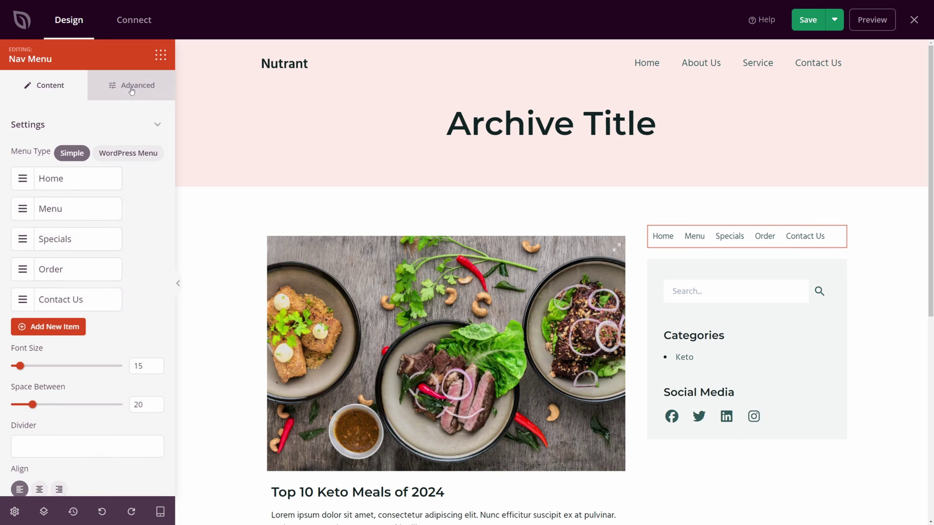
left_click(131, 87)
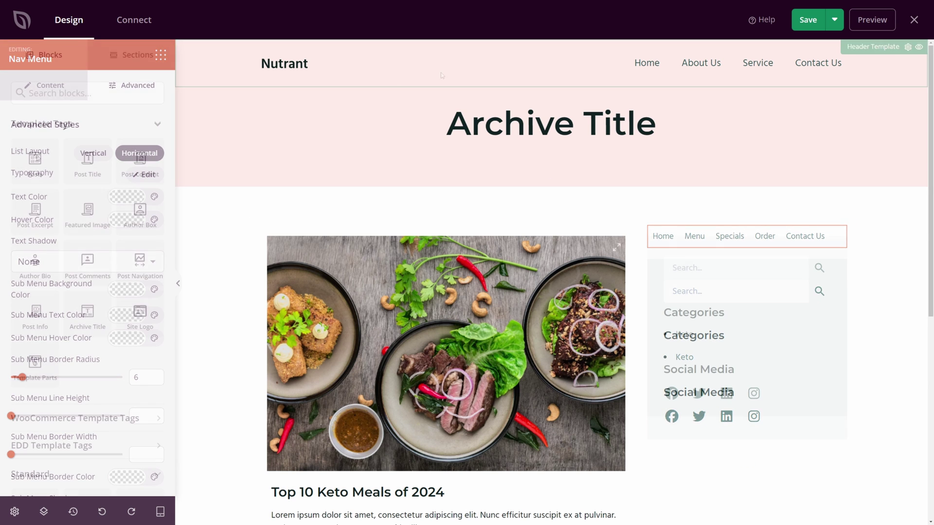
- Preview the template on a mobile screen
scroll(800, 263, "down", 7)
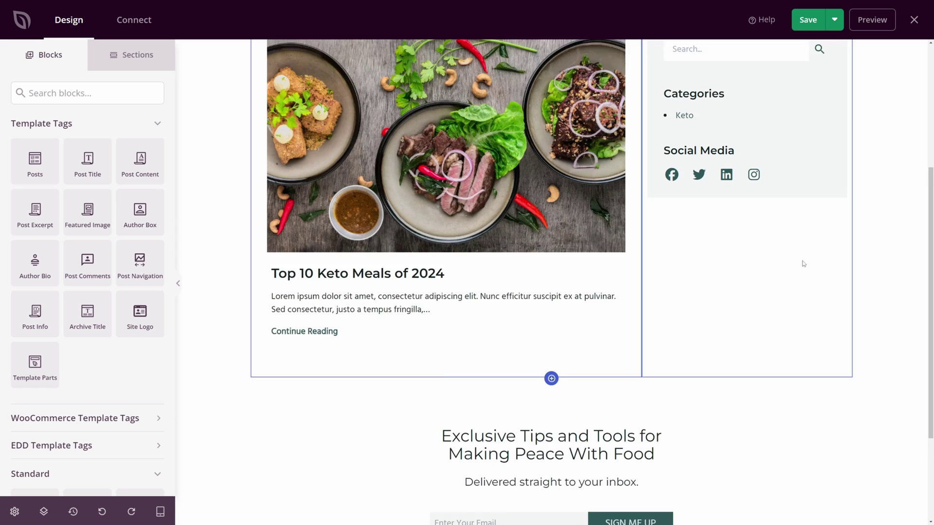
scroll(802, 262, "up", 7)
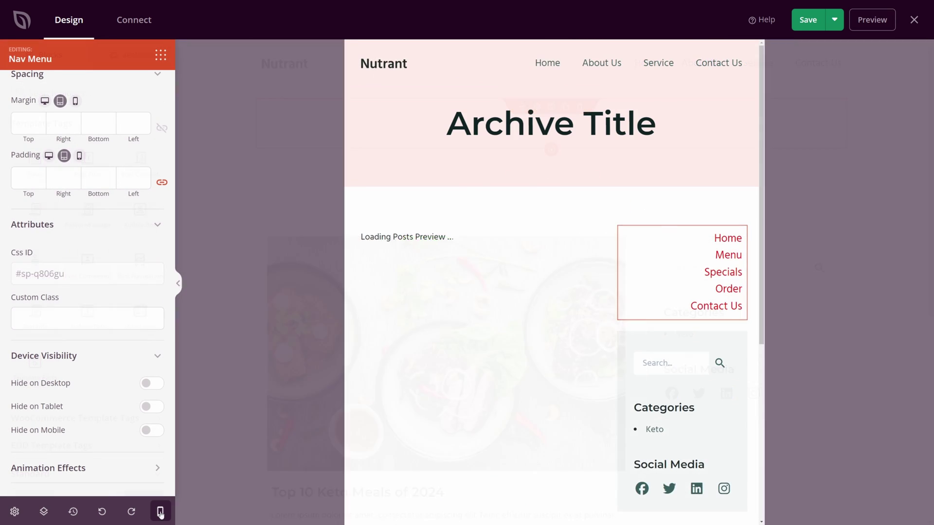
left_click(160, 511)
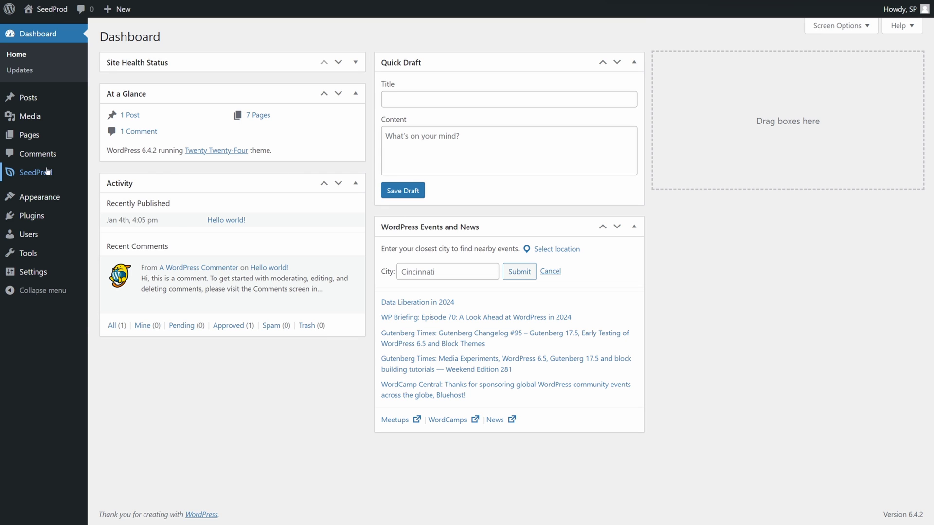
- Go to SeedProd's Theme Builder from the admin sidebar's SeedProd menu
mouse_move(31, 178)
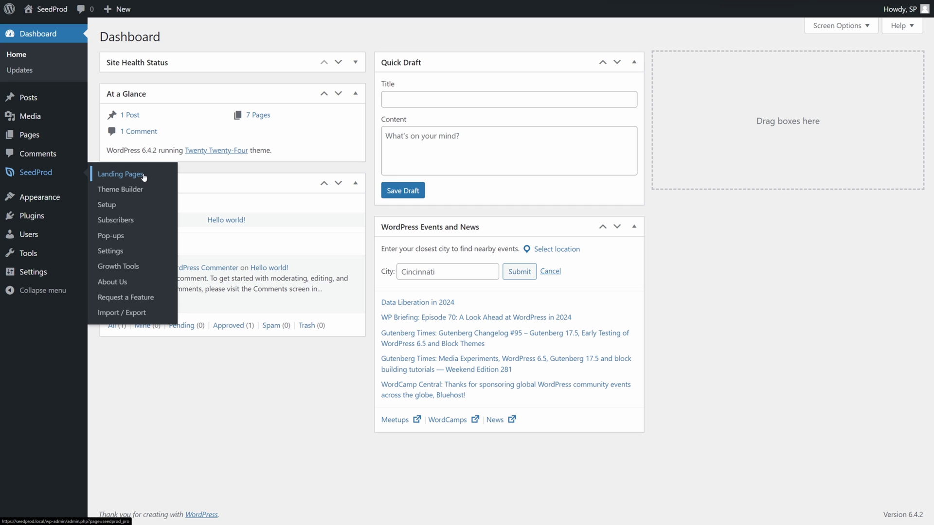
left_click(118, 192)
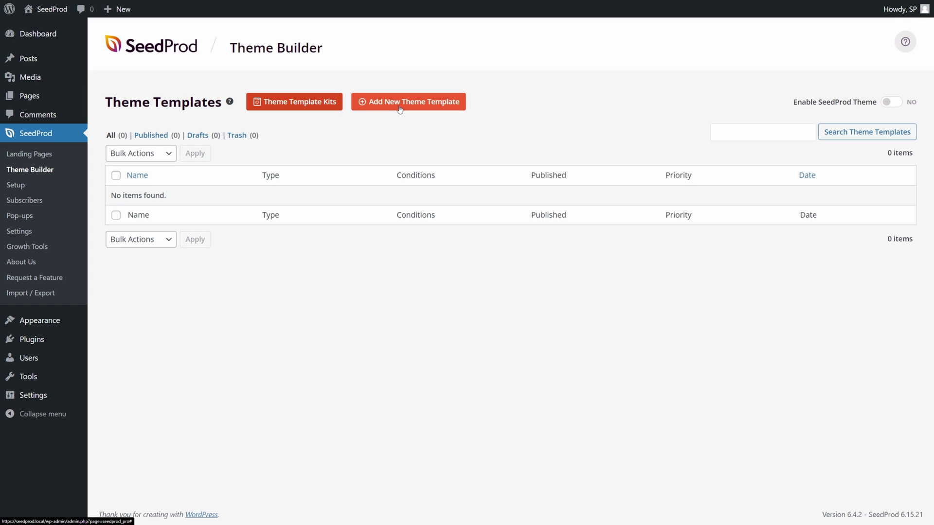
- Import the Nutrition Consultant Website kit from Theme Template Kits, keeping the Default sort order
left_click(291, 104)
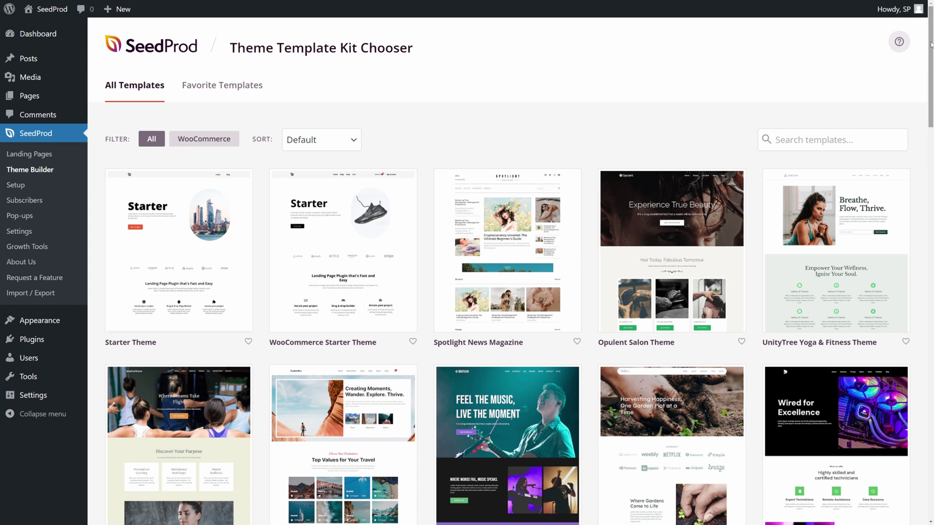
scroll(921, 95, "down", 5)
scroll(921, 96, "down", 20)
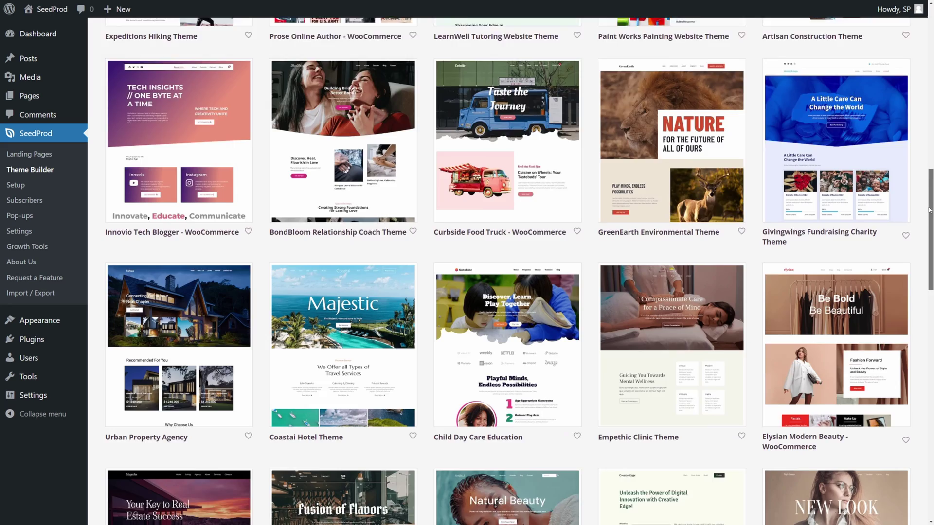
scroll(921, 55, "up", 20)
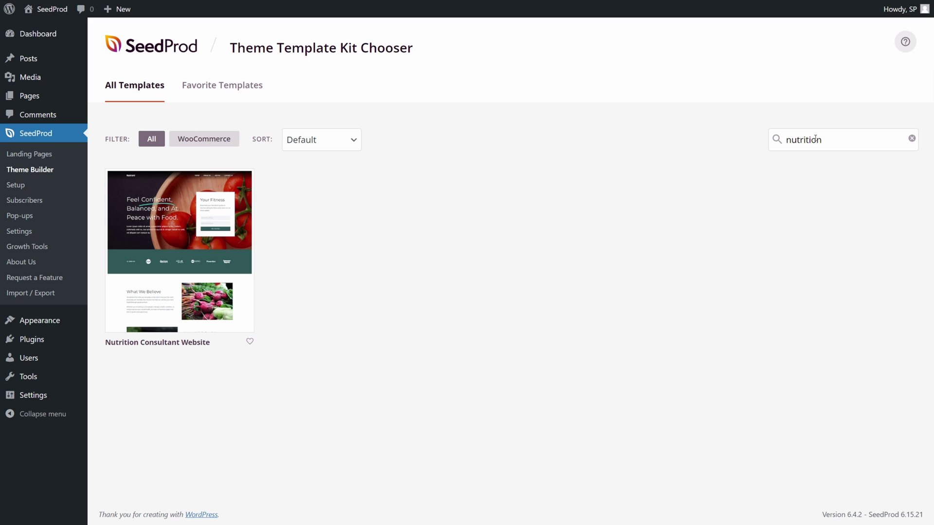
left_click(335, 140)
key("Down")
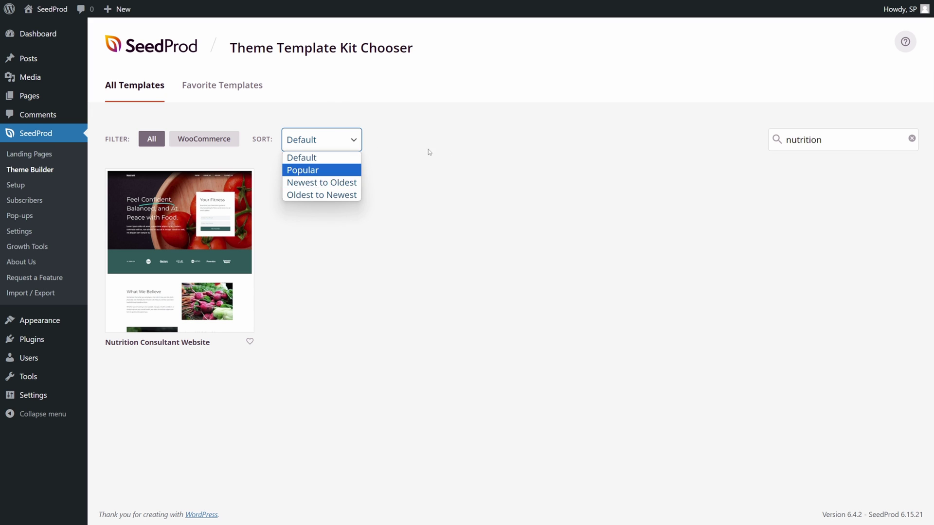
left_click(188, 141)
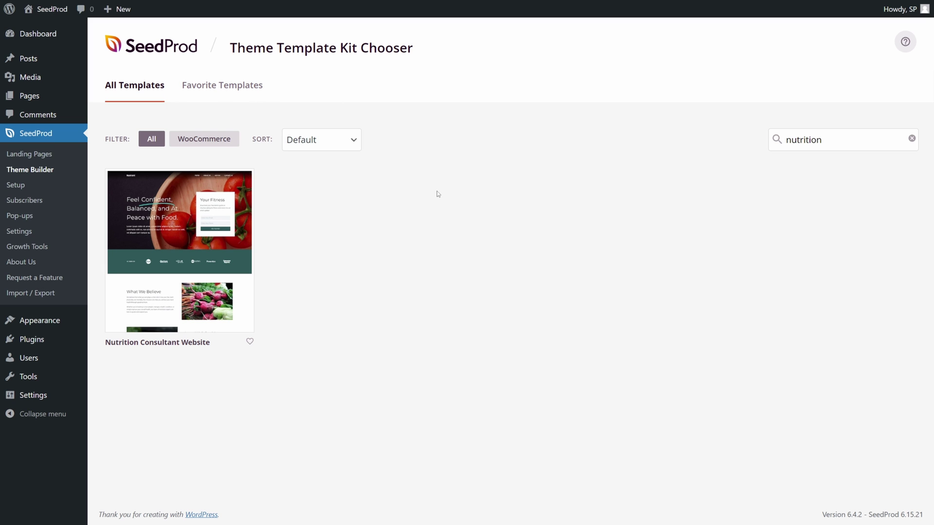
mouse_move(164, 252)
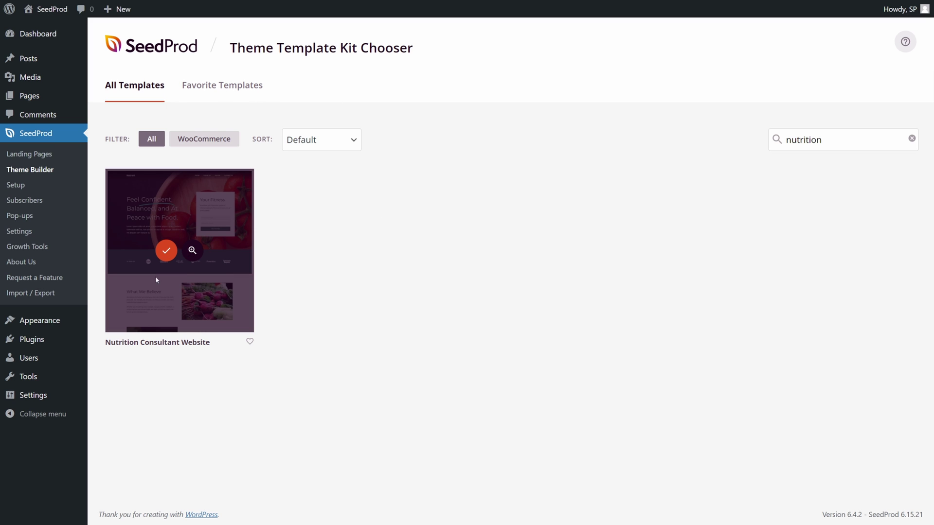
left_click(166, 251)
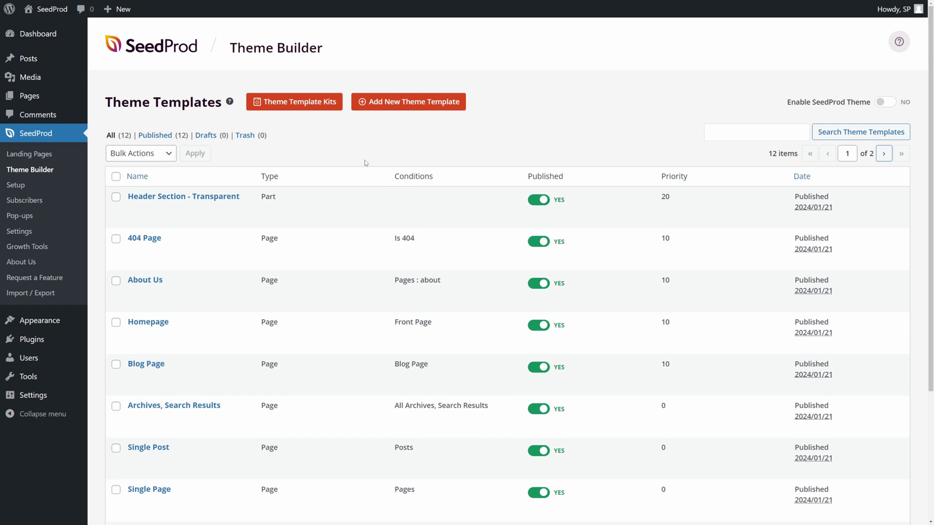
- Set Enable SeedProd Theme to YES
scroll(323, 156, "down", 4)
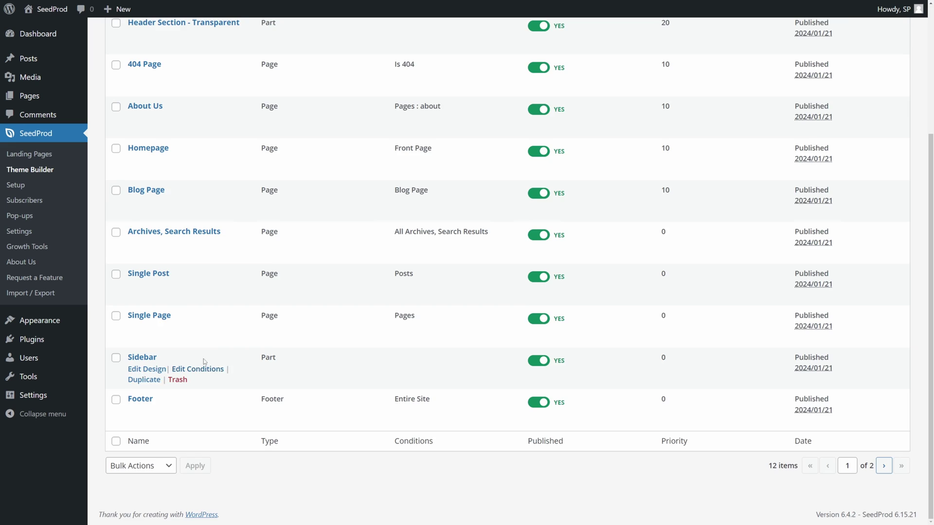
scroll(203, 361, "up", 4)
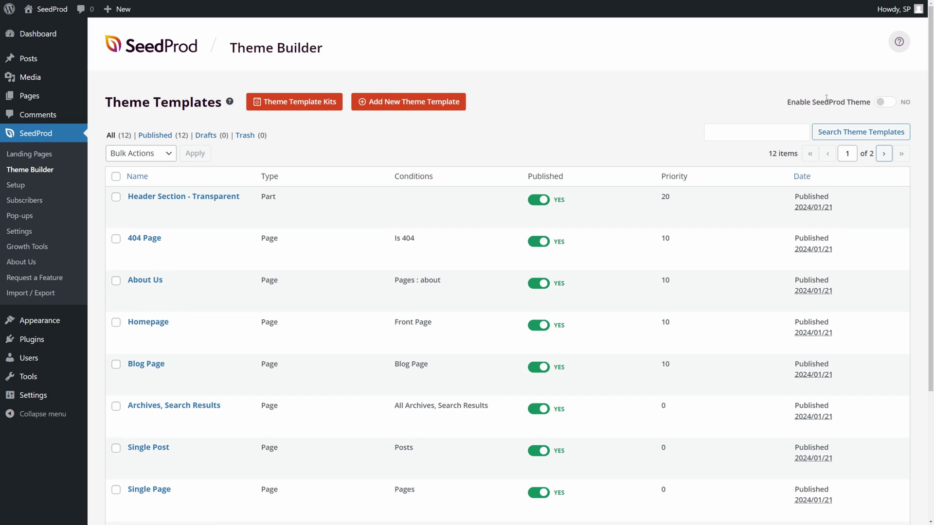
left_click(885, 102)
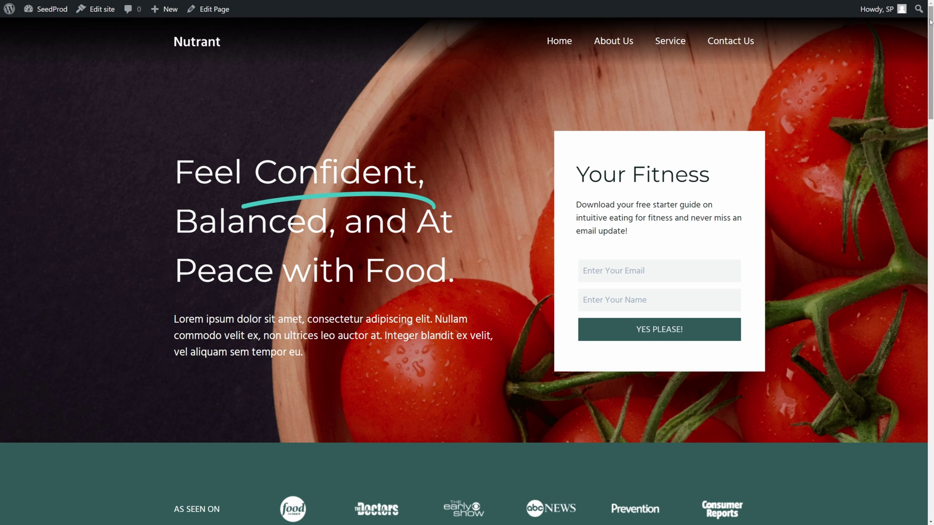
- Open the Archives, Search Results template in the visual builder
scroll(931, 49, "down", 2)
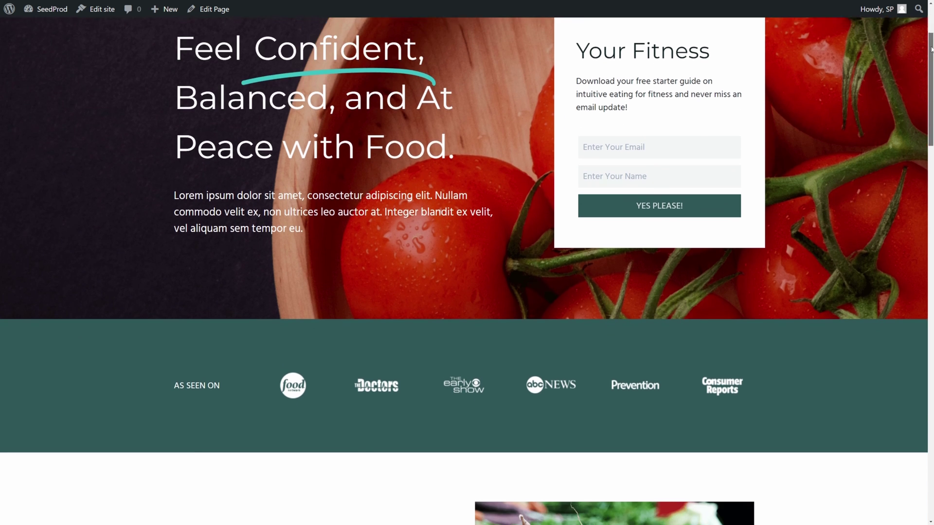
scroll(931, 49, "down", 15)
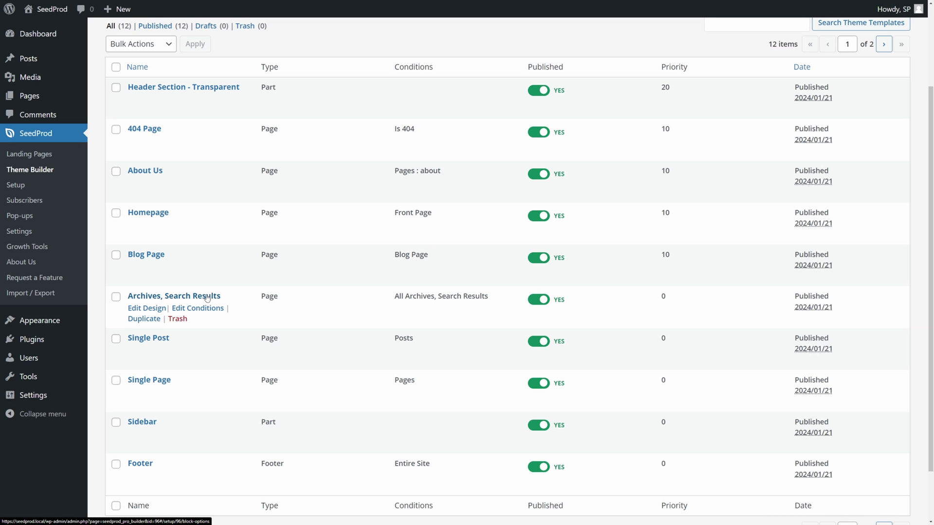
left_click(146, 308)
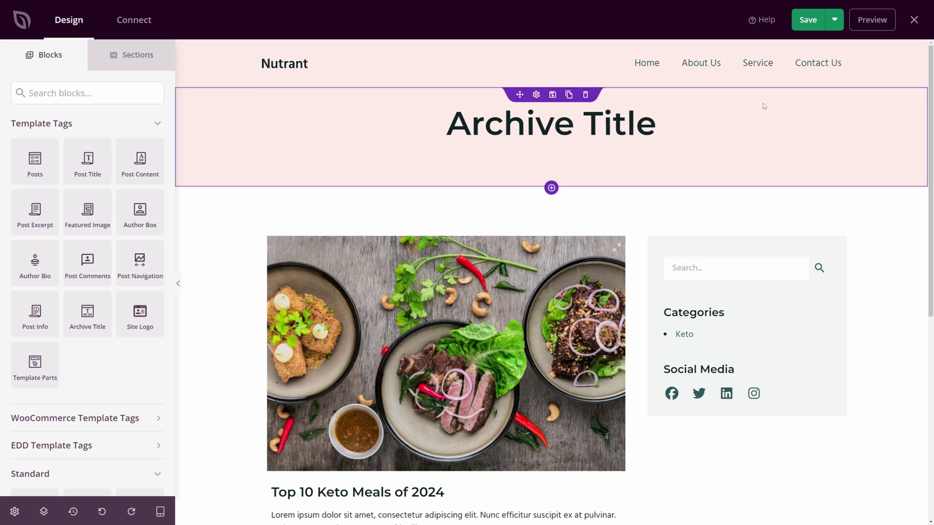
scroll(740, 263, "down", 7)
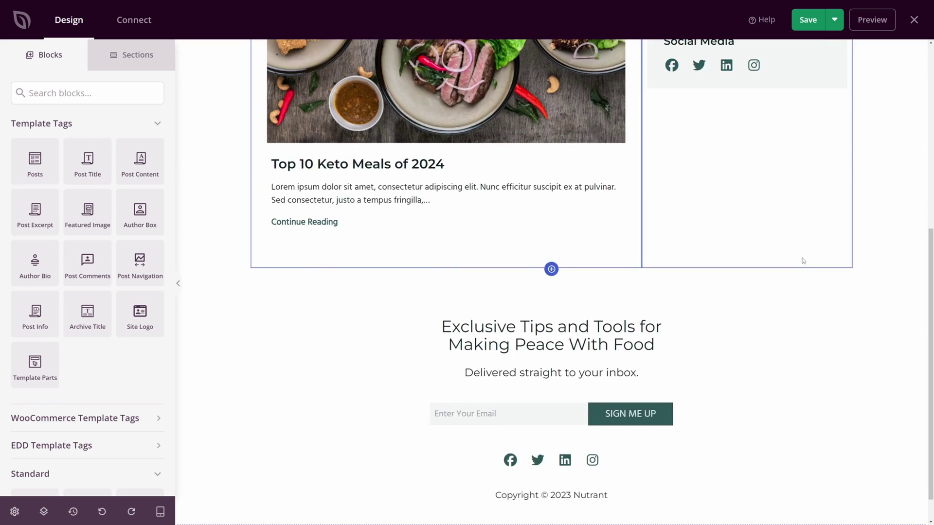
scroll(803, 261, "up", 7)
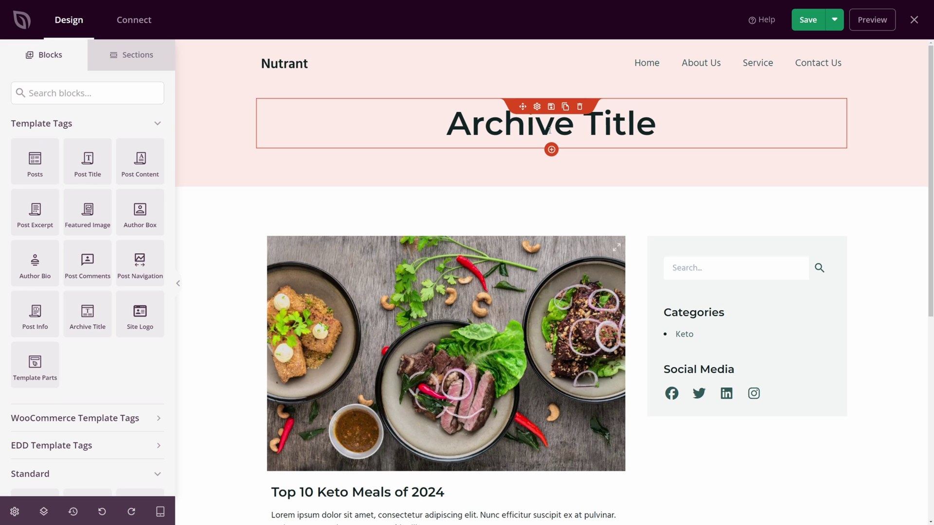
scroll(523, 132, "down", 2)
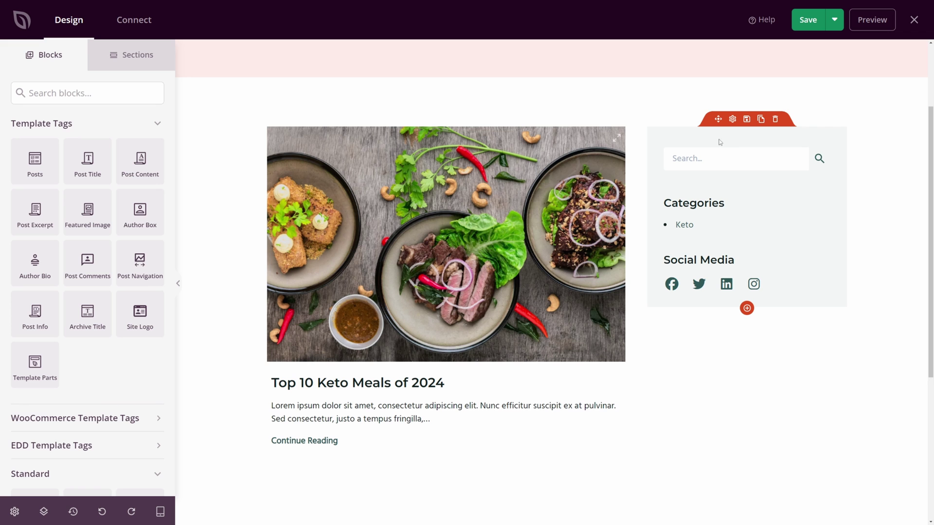
scroll(735, 142, "down", 5)
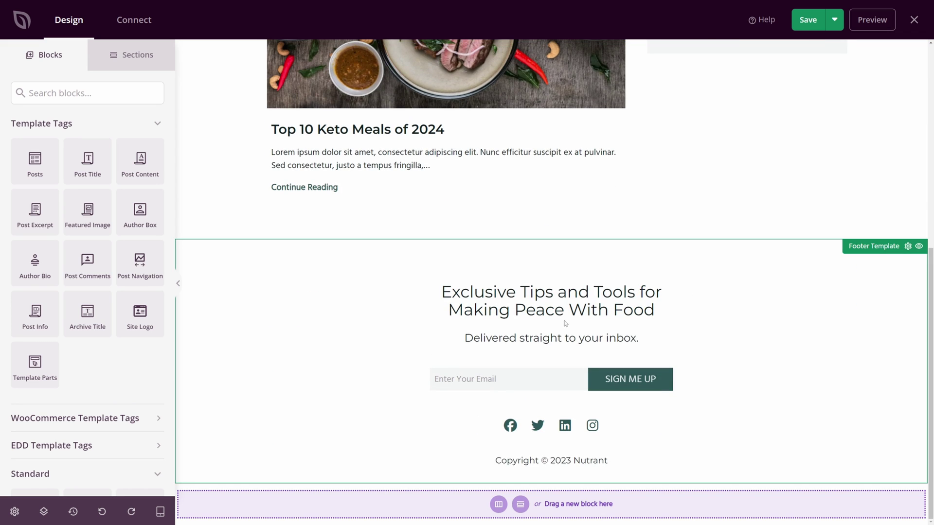
scroll(578, 399, "up", 7)
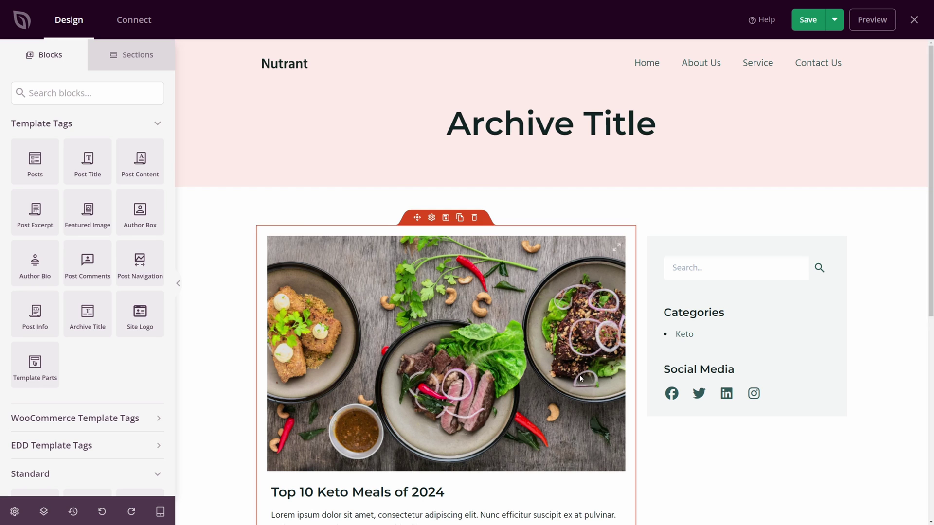
- Add a button block at the top of the sidebar and select it
scroll(76, 144, "down", 3)
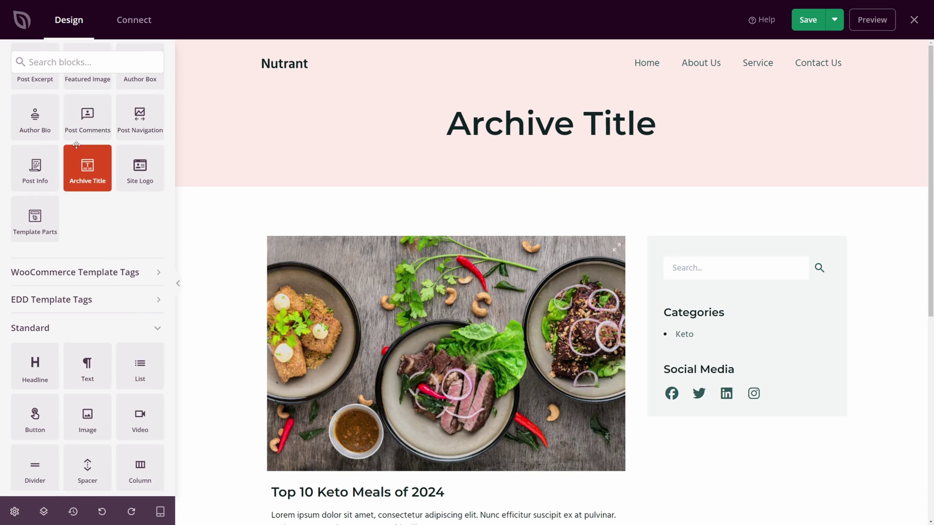
scroll(83, 170, "down", 5)
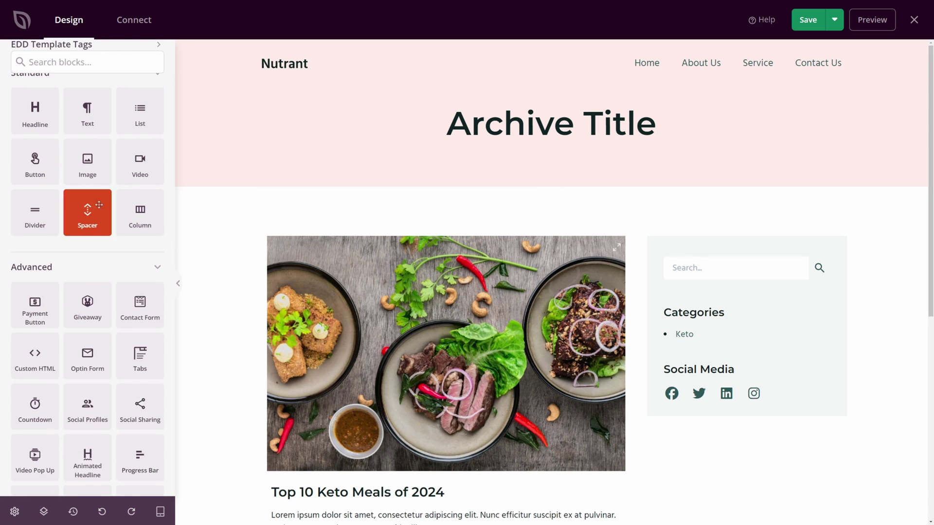
scroll(92, 207, "down", 3)
scroll(87, 204, "up", 5)
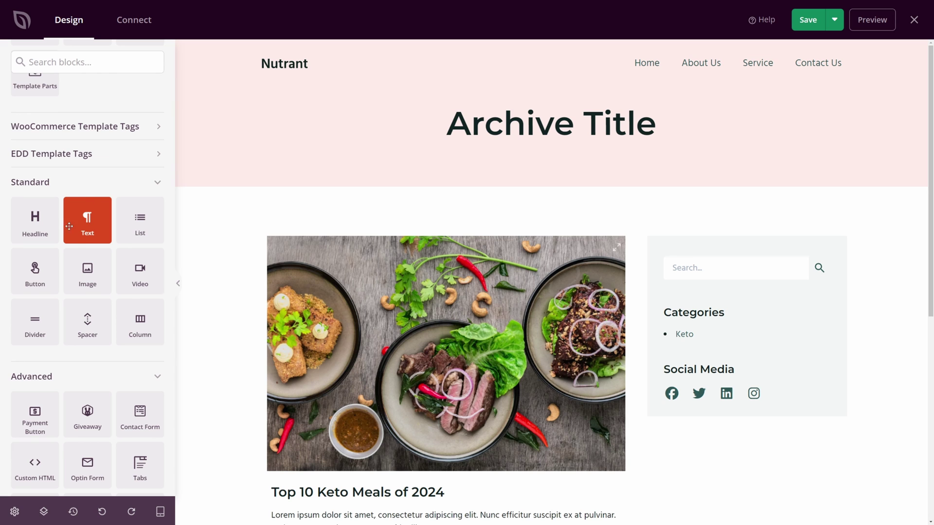
left_click_drag(35, 273, 760, 264)
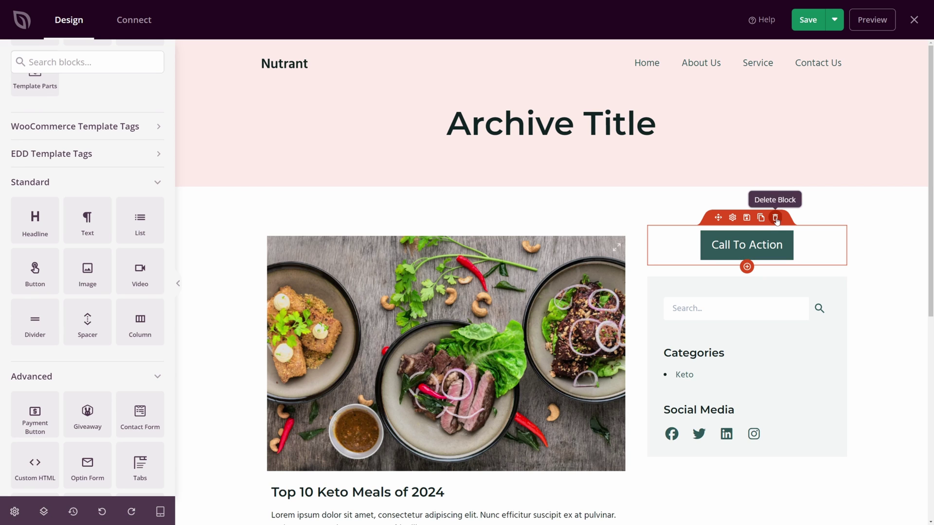
left_click(732, 218)
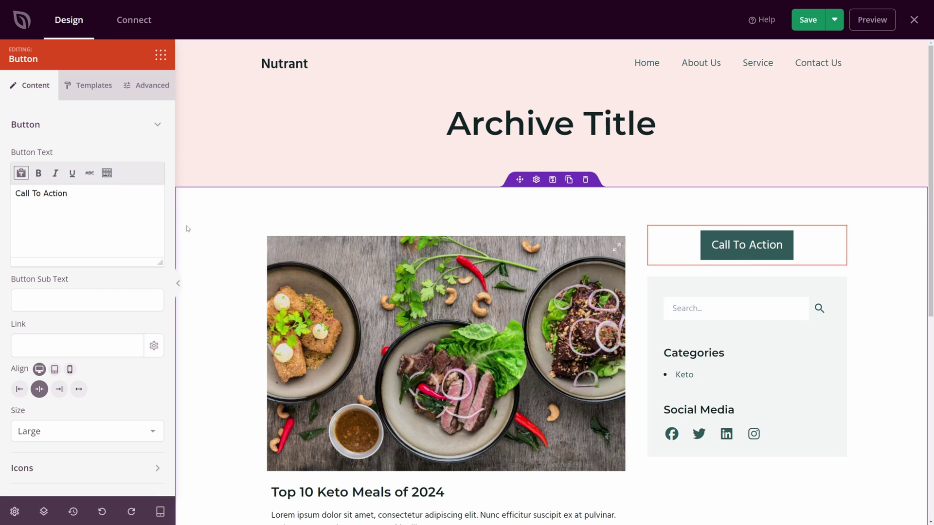
- Delete the Call To Action button from the sidebar and confirm the deletion
mouse_move(751, 248)
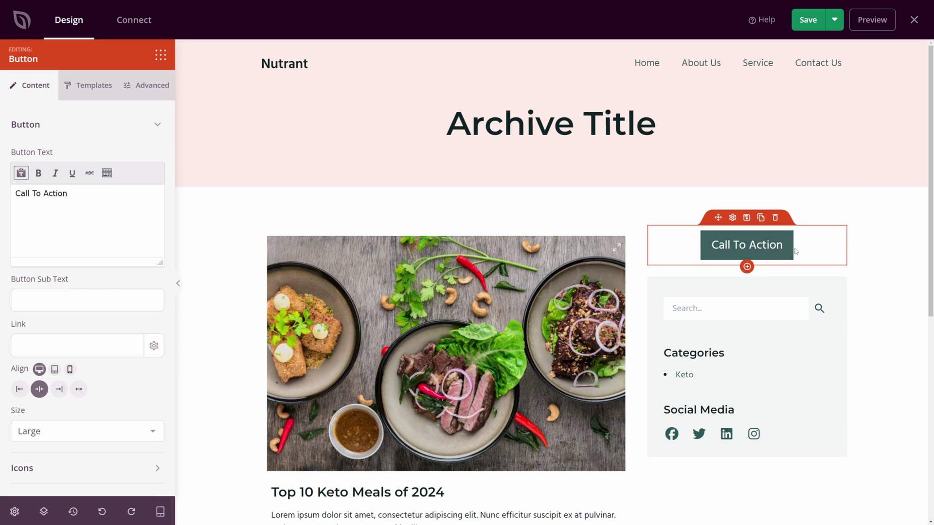
left_click(775, 218)
left_click(435, 278)
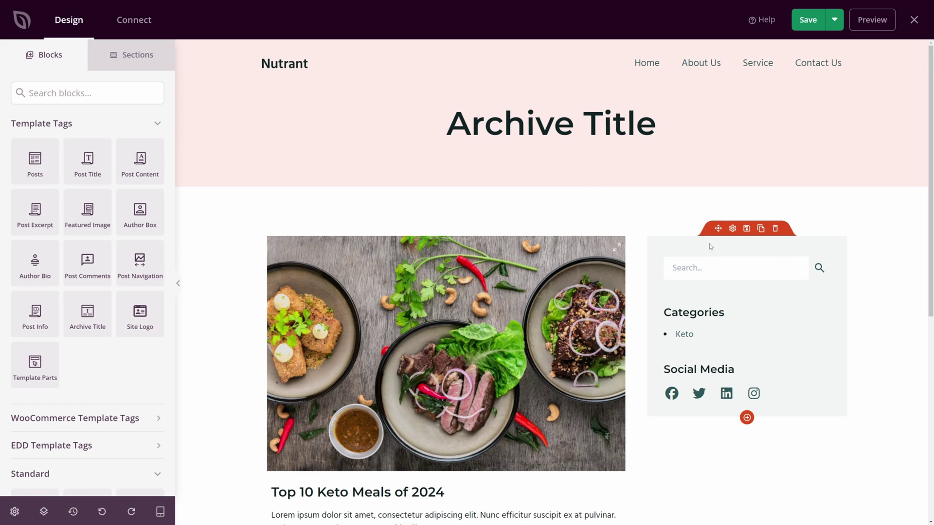
scroll(92, 301, "down", 6)
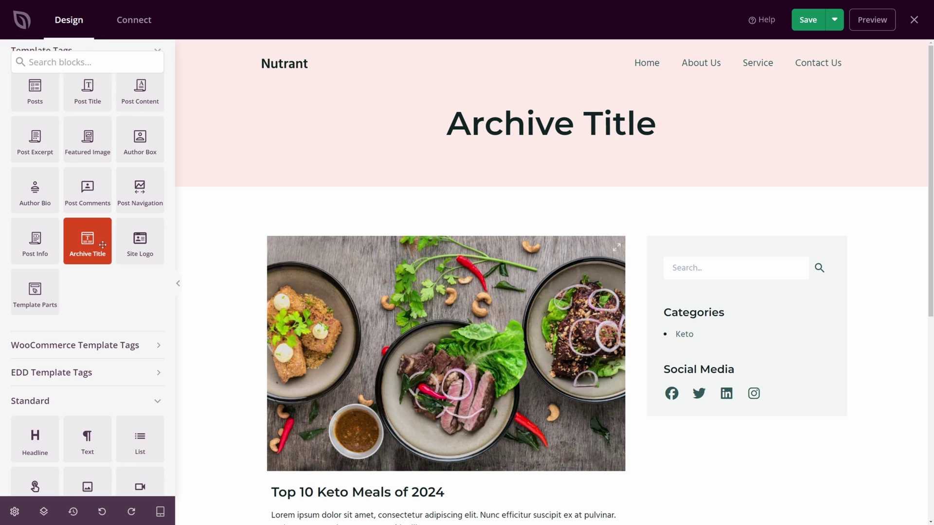
scroll(92, 273, "down", 7)
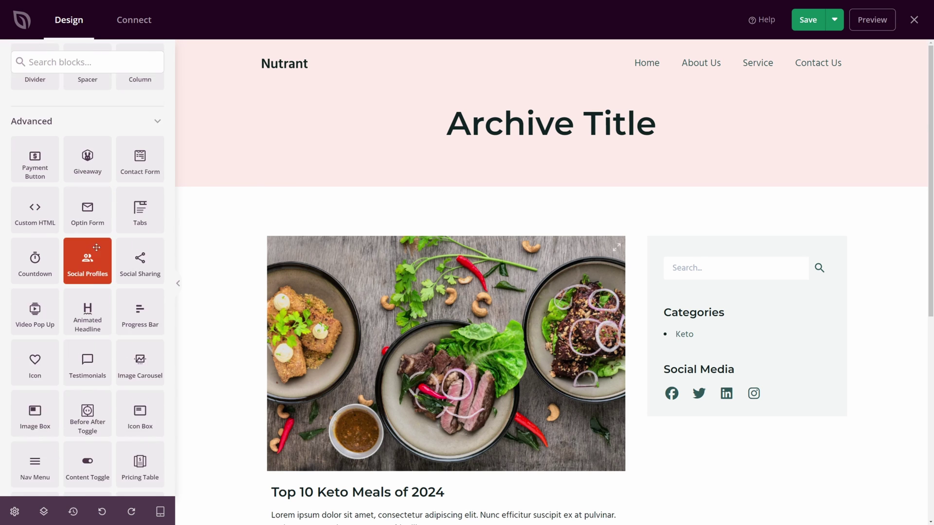
scroll(78, 150, "up", 13)
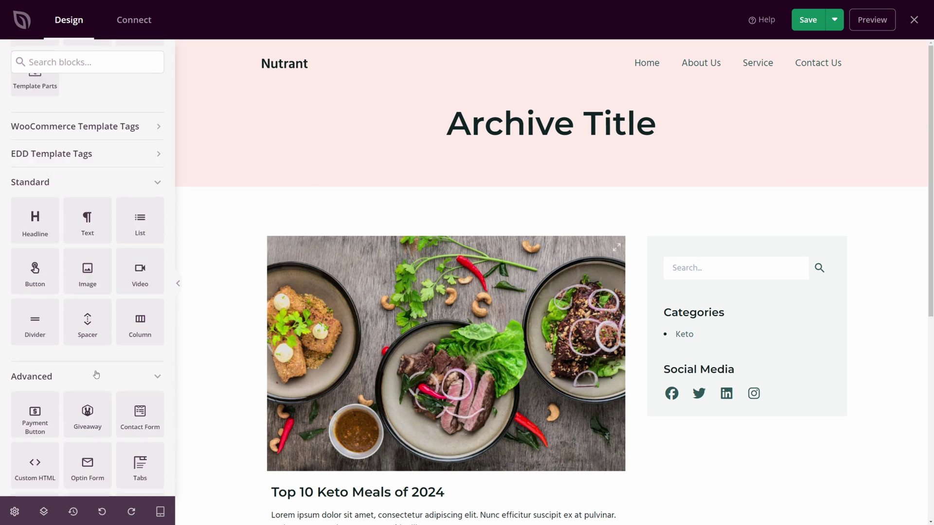
- Search blocks for 'nav' and place a Nav Menu block atop the sidebar
left_click(80, 93)
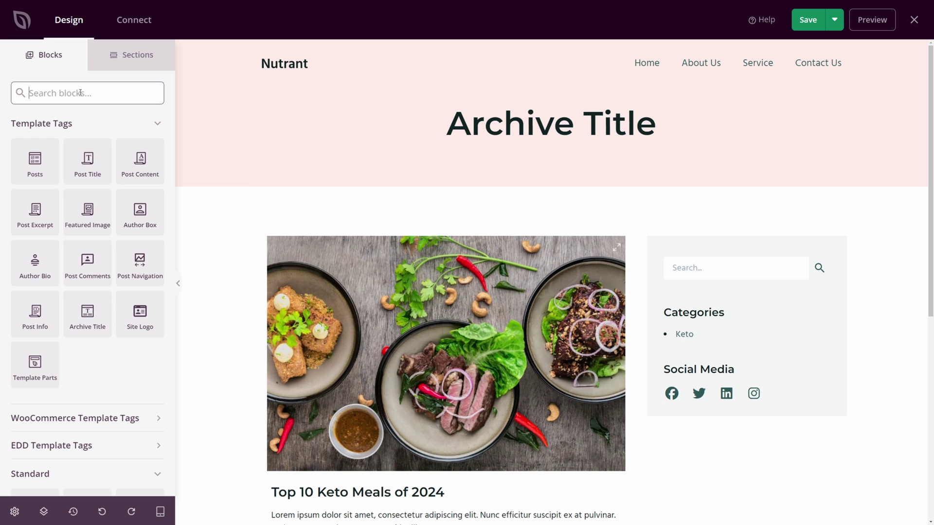
type("nav")
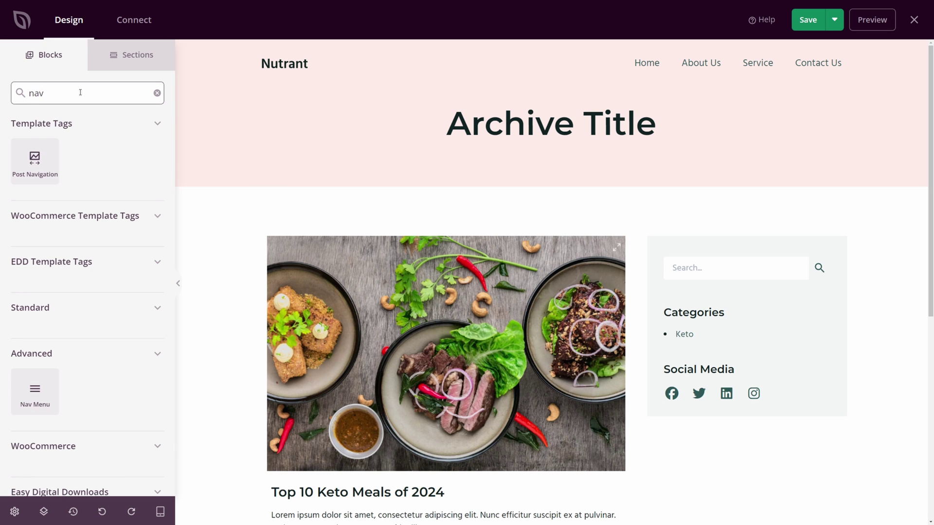
left_click_drag(37, 394, 761, 265)
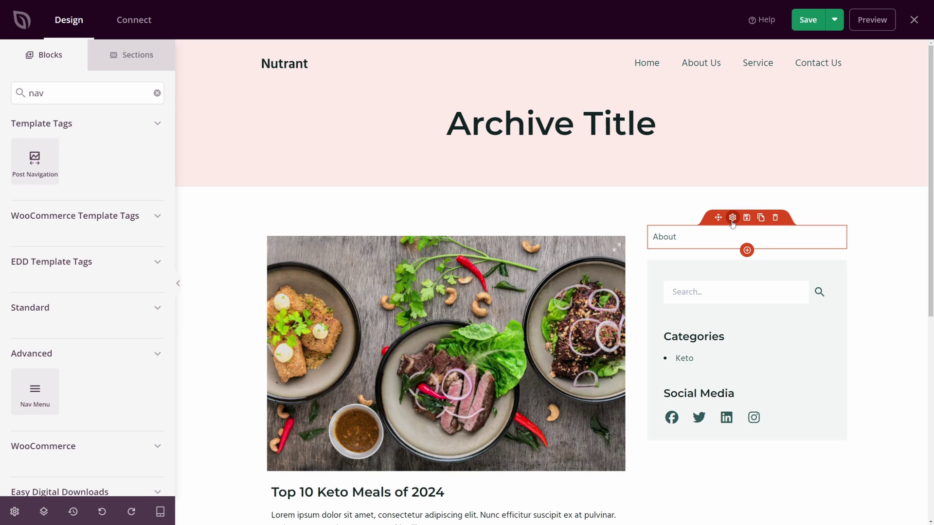
- Switch the Nav Menu type to WordPress Menu, then back to Simple
left_click(733, 217)
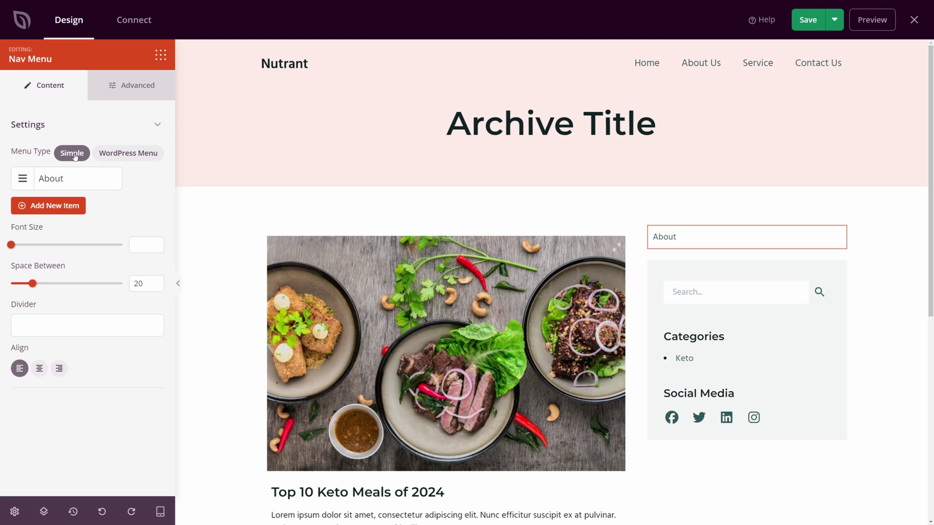
left_click(127, 154)
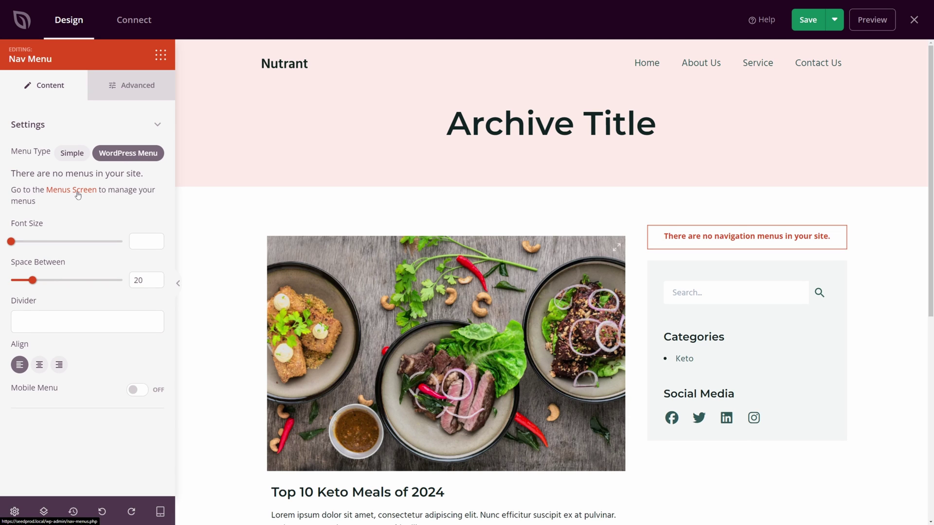
left_click(72, 154)
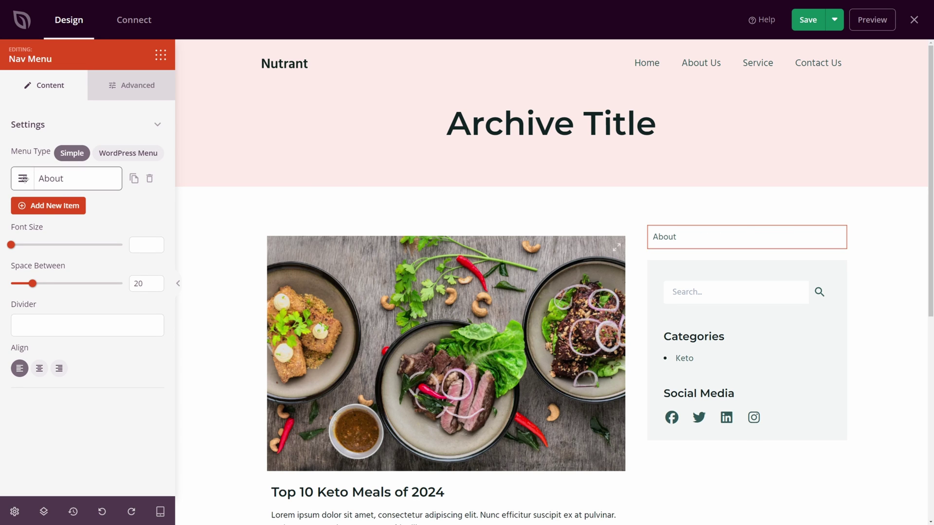
- Rename the About menu item to 'Home' with the link '/'
left_click(64, 180)
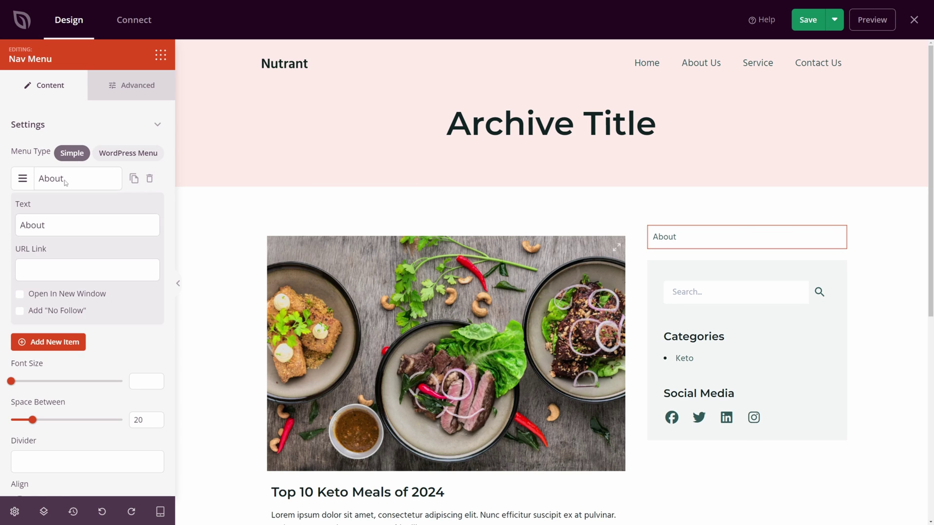
left_click(45, 221)
double_click(54, 223)
left_click(76, 227)
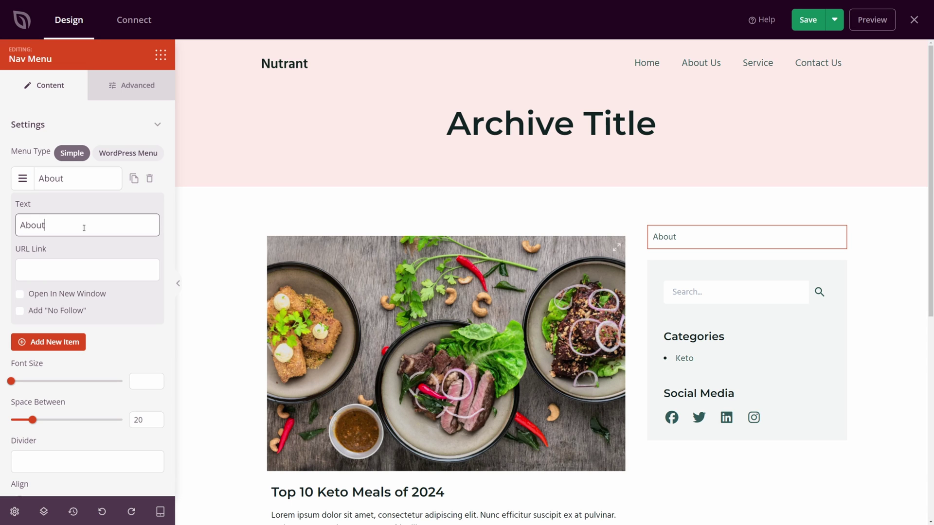
type("Us")
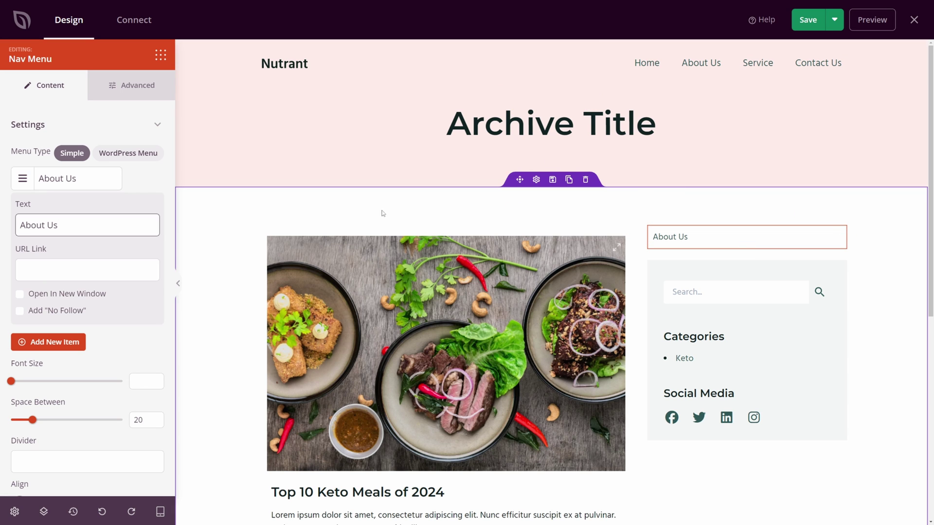
left_click(44, 270)
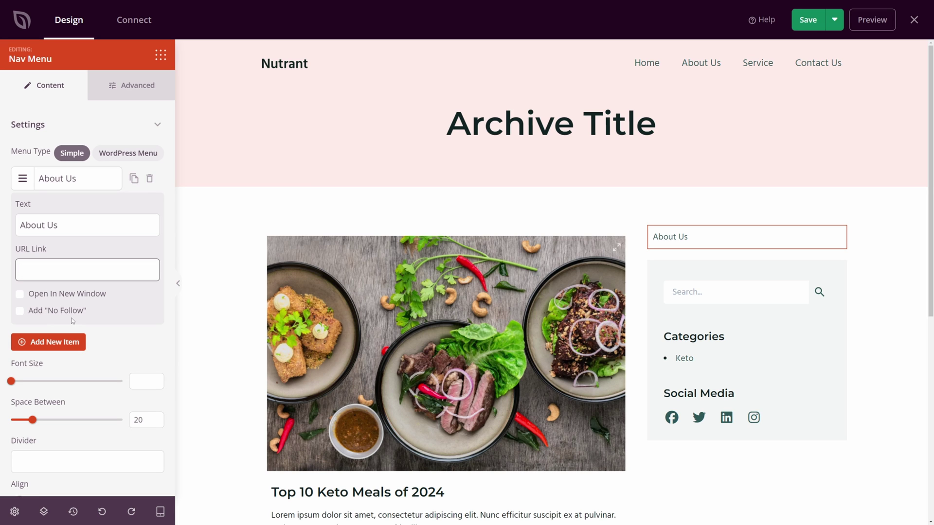
triple_click(32, 220)
type("Home")
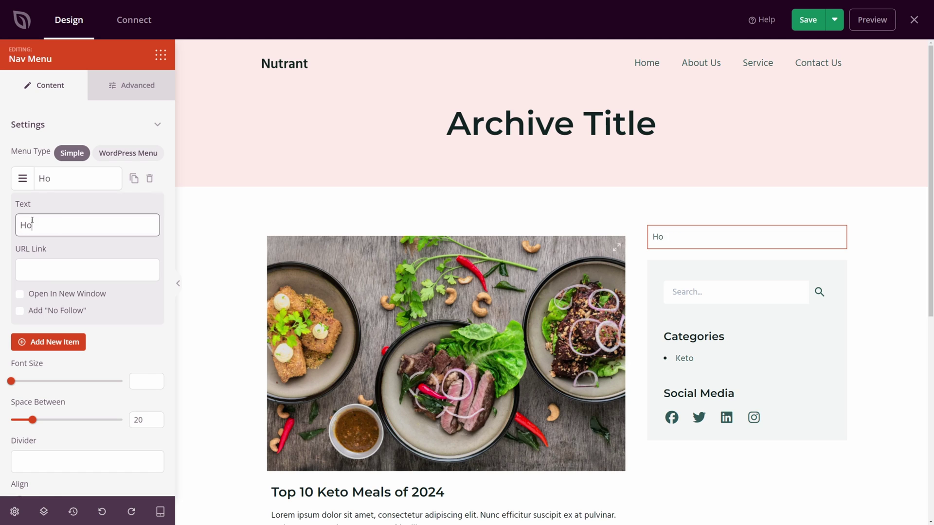
left_click(77, 267)
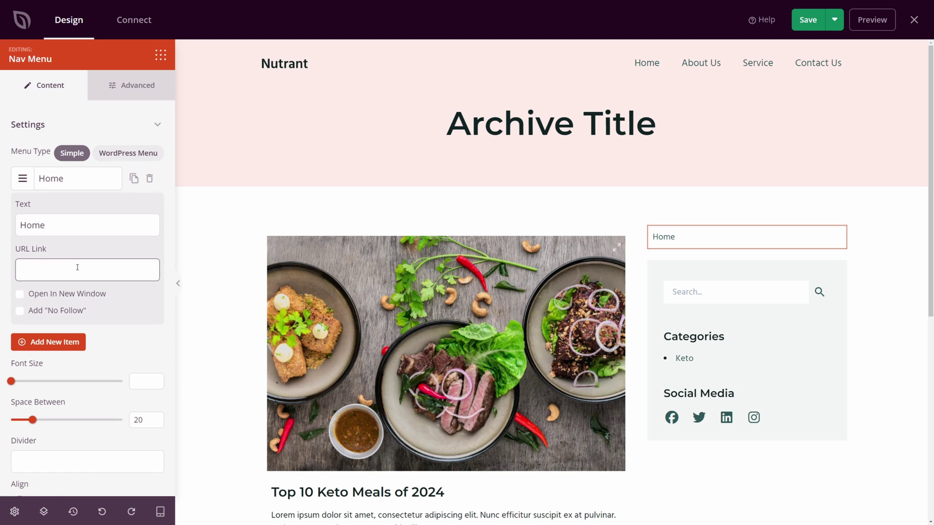
type("/")
left_click(72, 183)
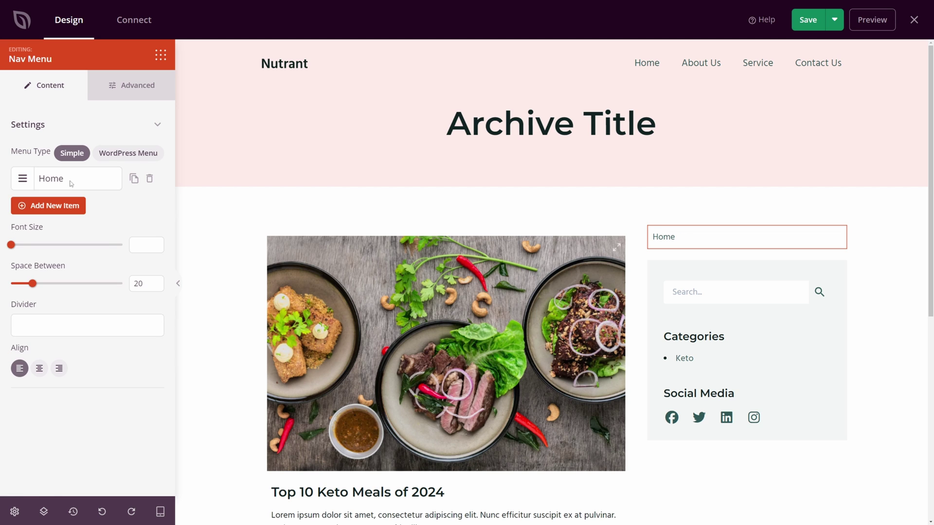
- Add a second item named Menu linking to /menu, duplicate it and remove the extra copy
left_click(56, 204)
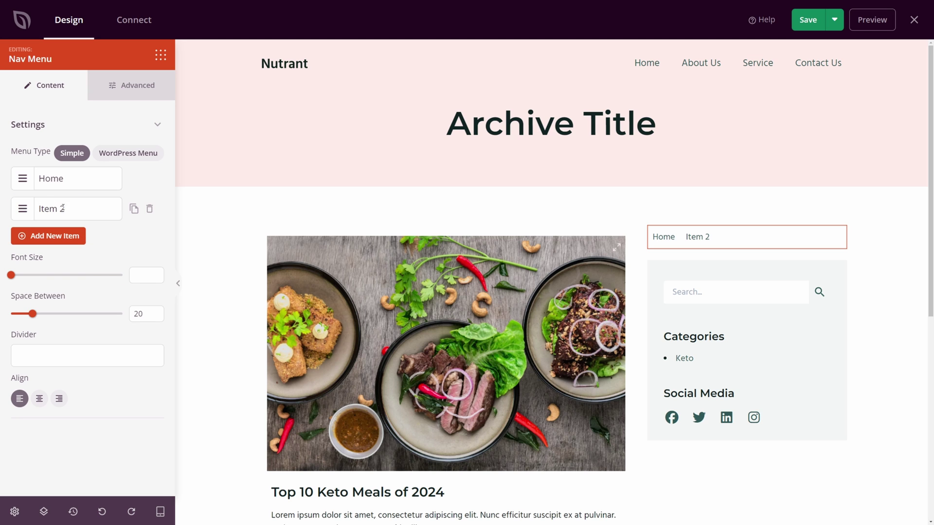
left_click(69, 211)
triple_click(38, 255)
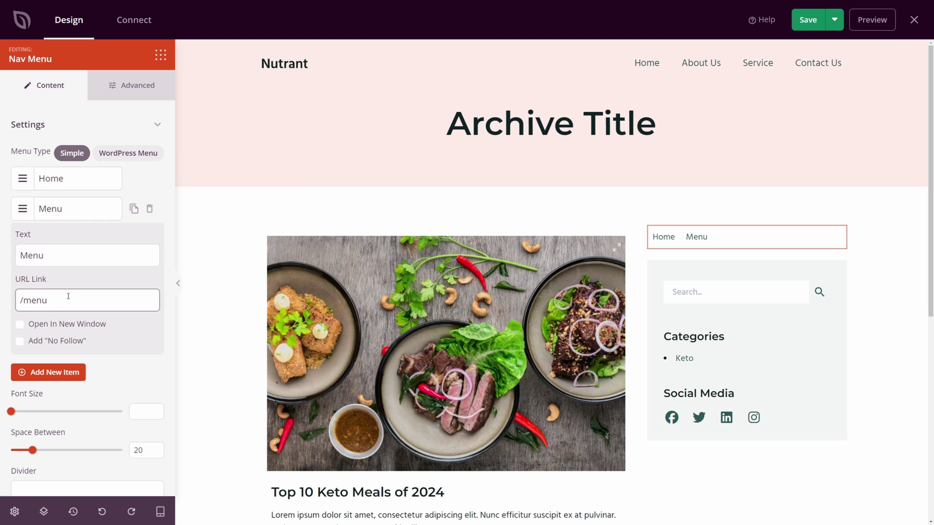
left_click(70, 229)
left_click(64, 214)
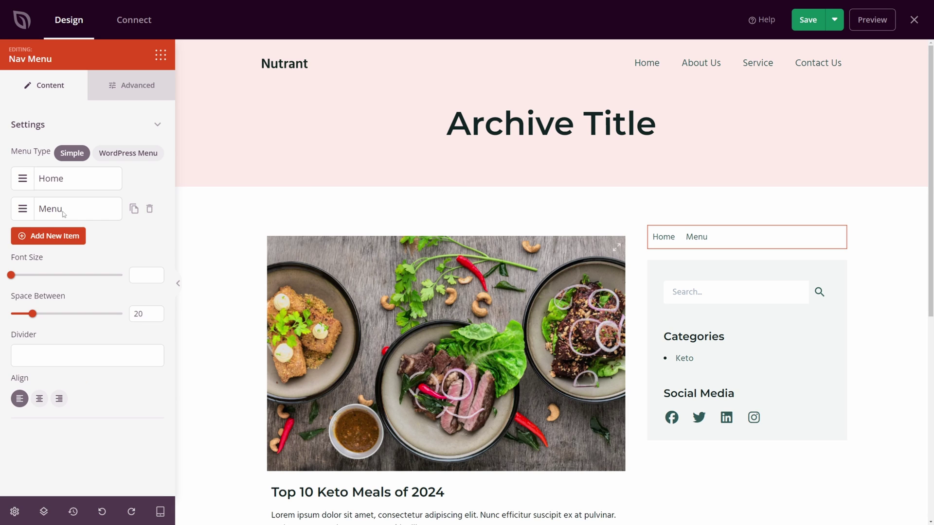
left_click(133, 209)
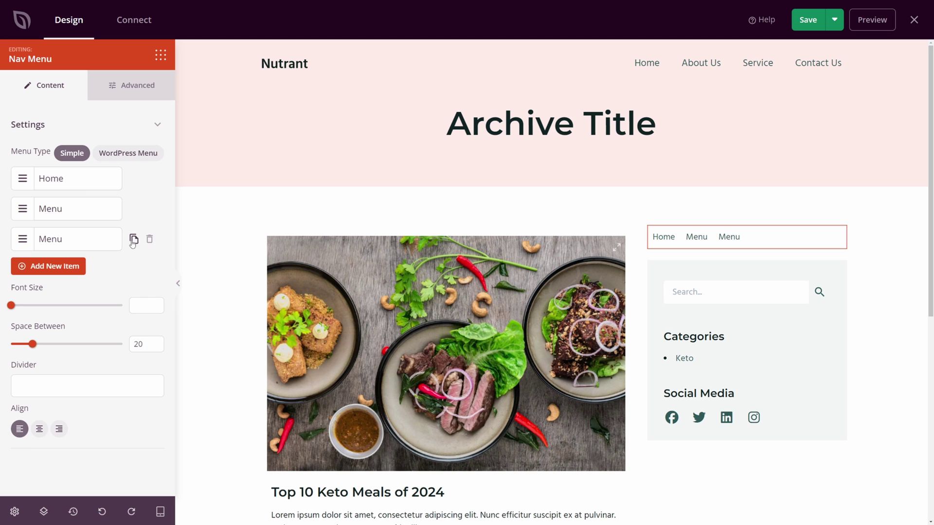
left_click(150, 239)
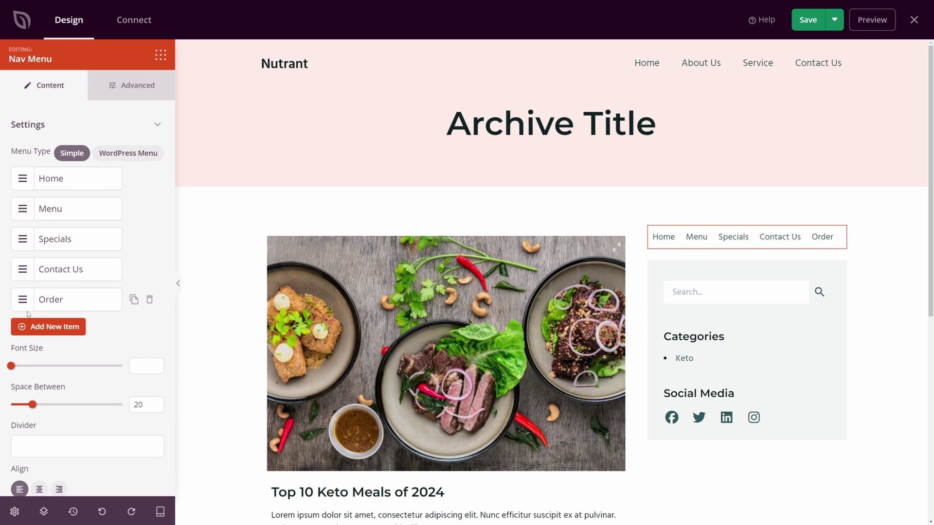
- Move Order above Contact Us and set the menu font size to 15
left_click_drag(22, 301, 23, 243)
scroll(68, 348, "down", 1)
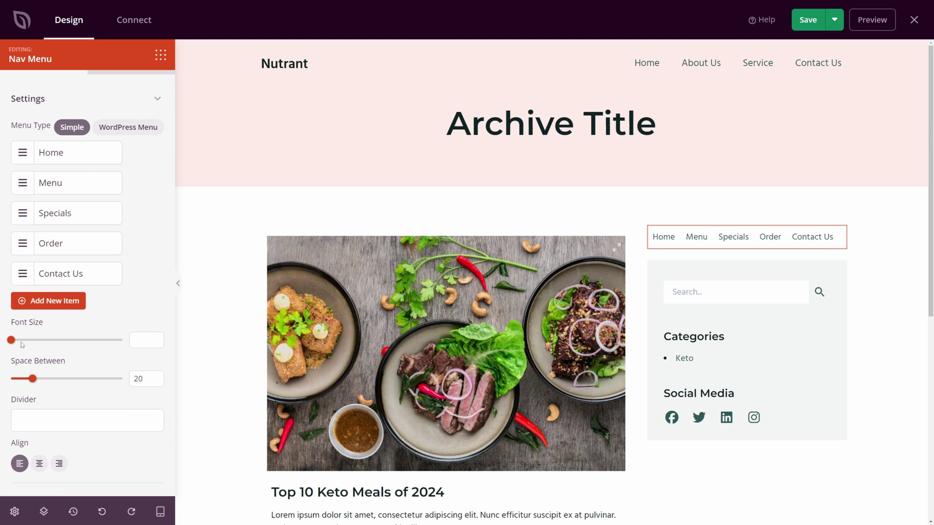
mouse_move(11, 343)
left_mouse_down()
mouse_move(30, 344)
mouse_move(19, 343)
left_mouse_up()
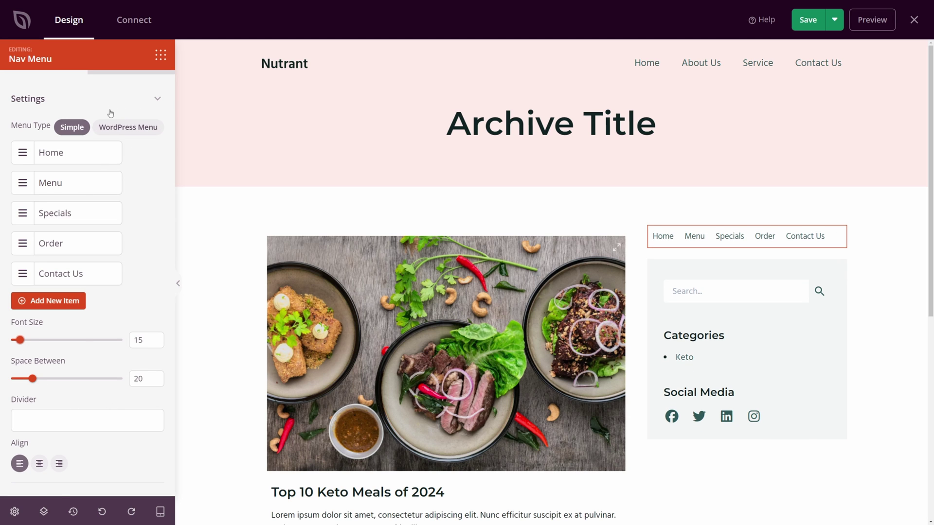
scroll(111, 117, "up", 1)
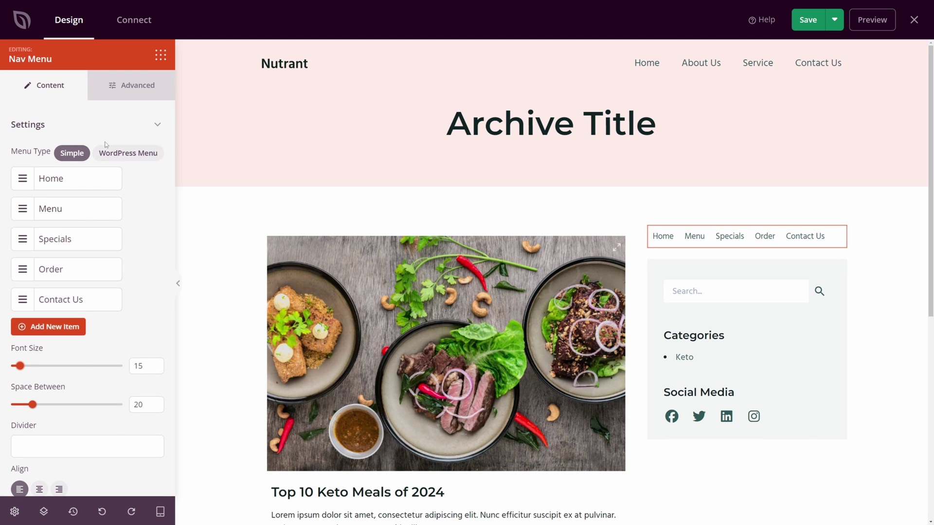
- Switch the Nav Menu layout to stack items vertically
left_click(131, 91)
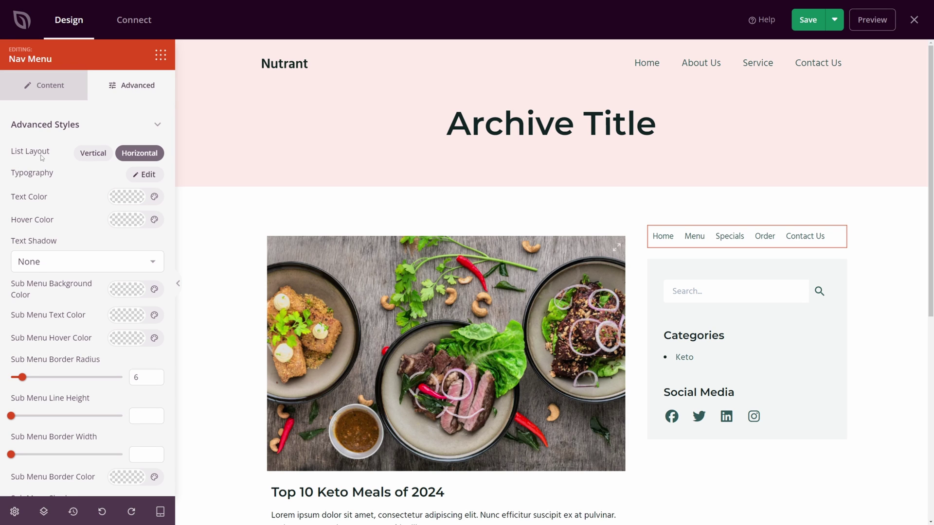
left_click(101, 158)
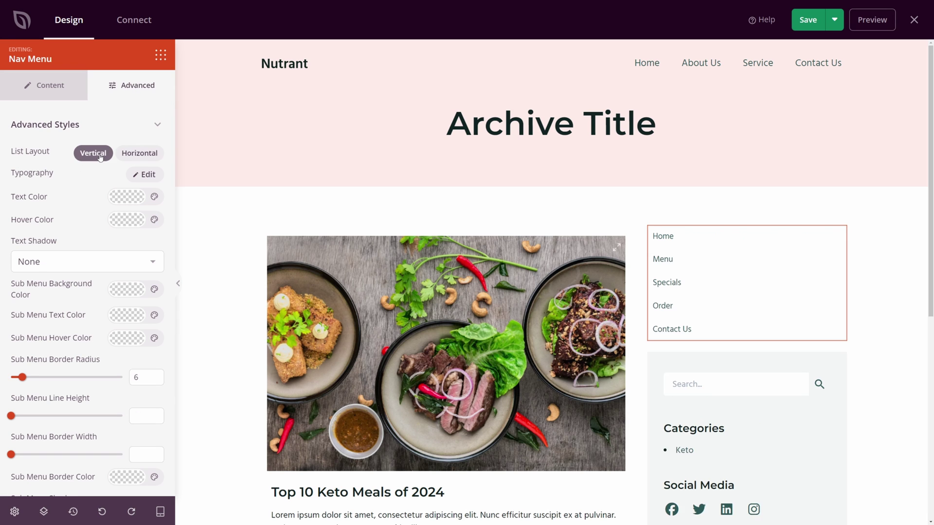
left_click(47, 92)
- Set the menu font size to 20 and item spacing to 1, and right-align the items
mouse_move(22, 368)
left_mouse_down()
mouse_move(66, 369)
mouse_move(29, 370)
left_mouse_up()
left_click_drag(37, 407, 10, 407)
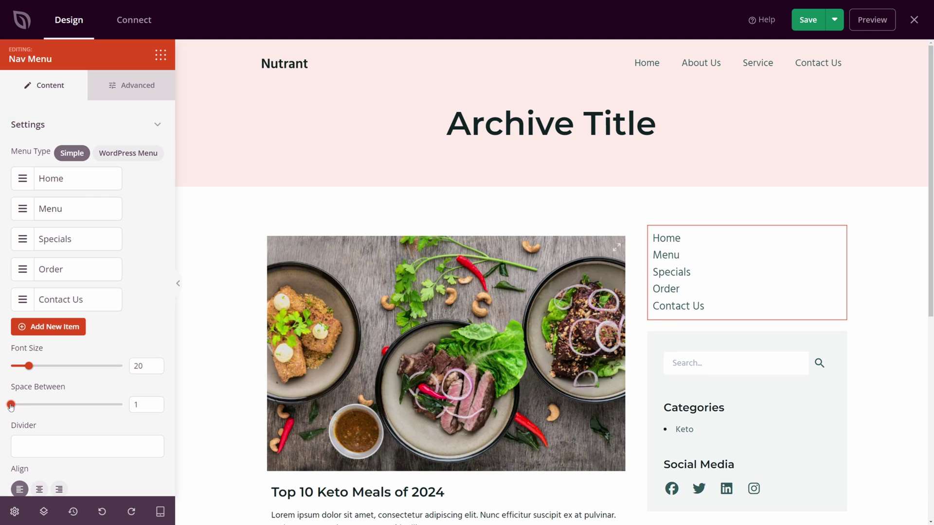
scroll(136, 445, "down", 1)
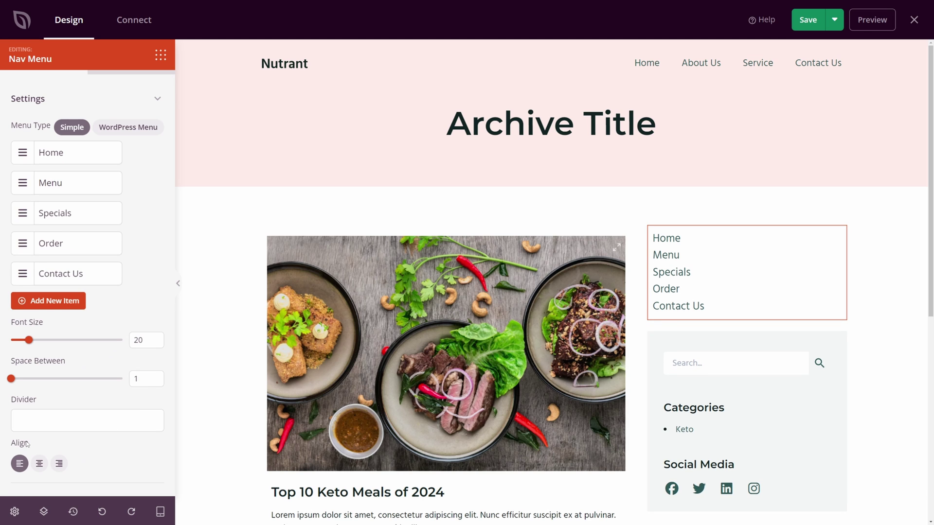
left_click(40, 466)
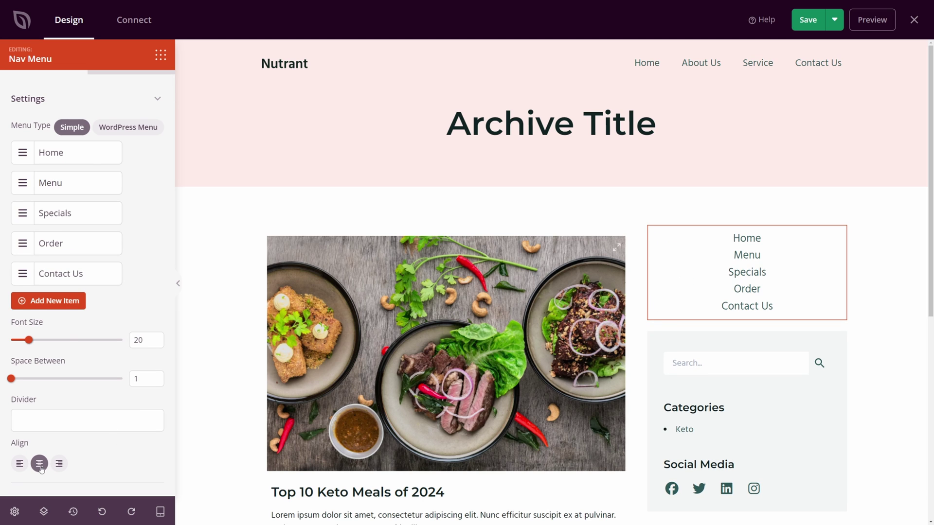
left_click(60, 464)
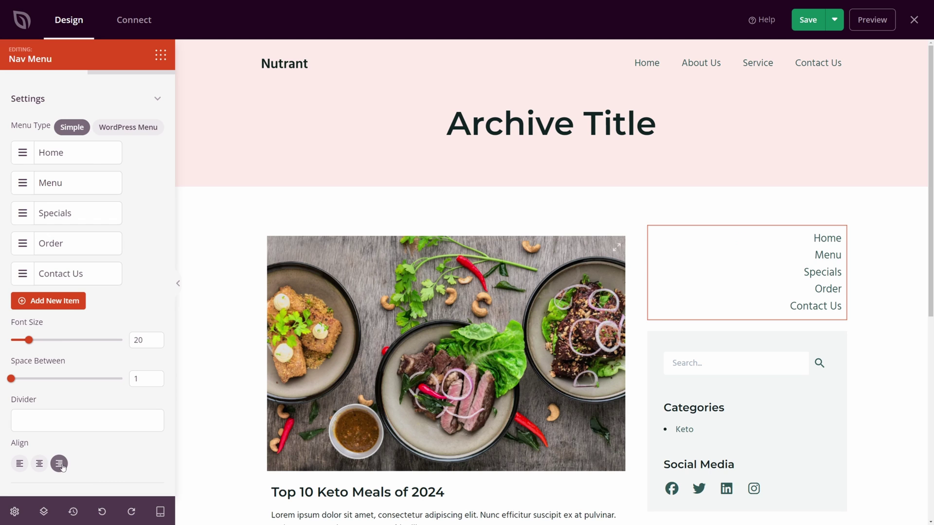
scroll(62, 465, "up", 1)
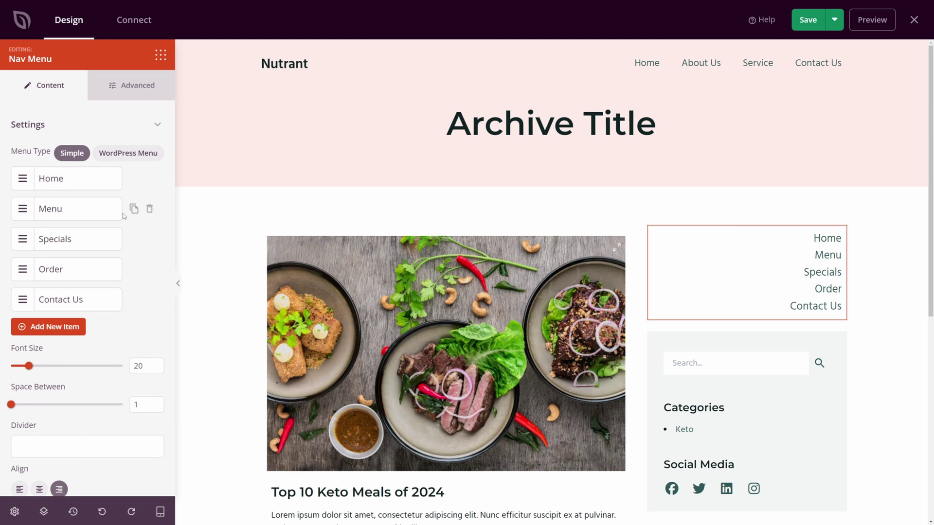
- In the Nav Menu's Advanced typography, toggle Bold on and off, leaving normal-weight text
left_click(136, 90)
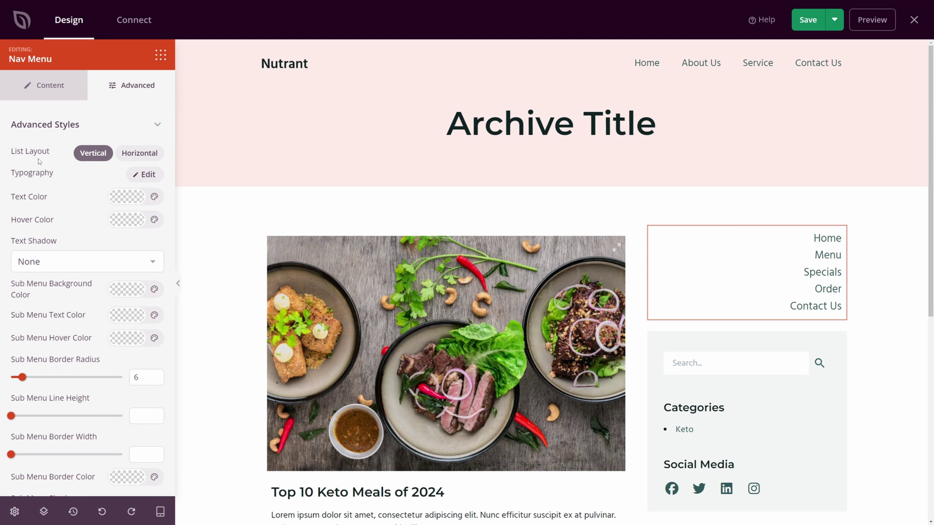
left_click(145, 175)
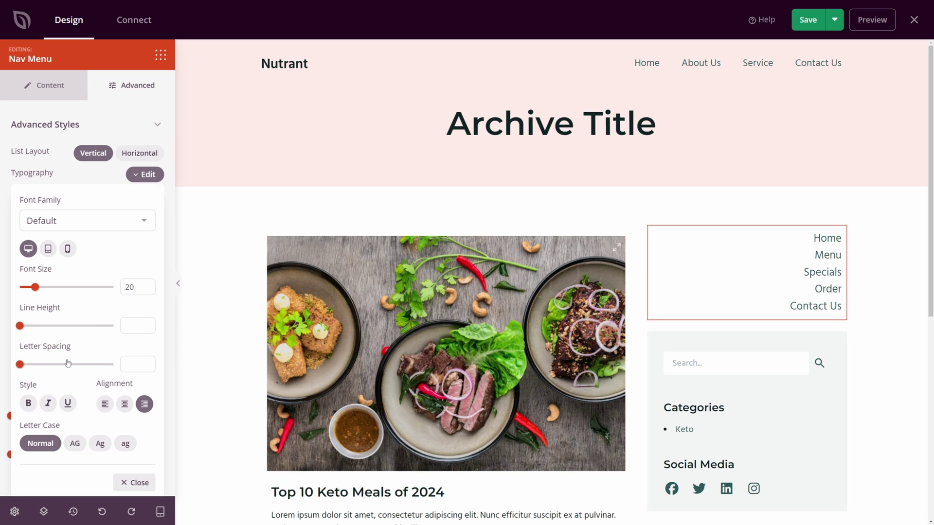
left_click(29, 405)
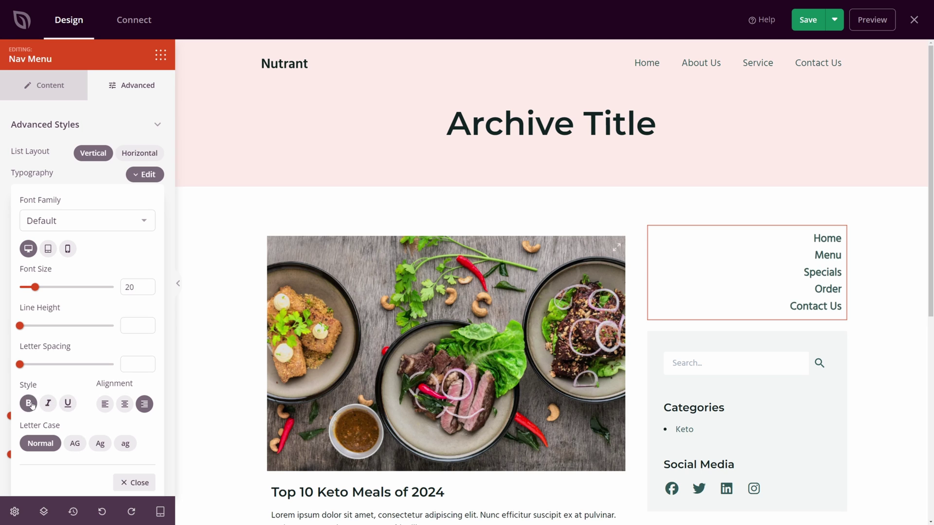
left_click(29, 405)
left_click(29, 406)
left_click(28, 407)
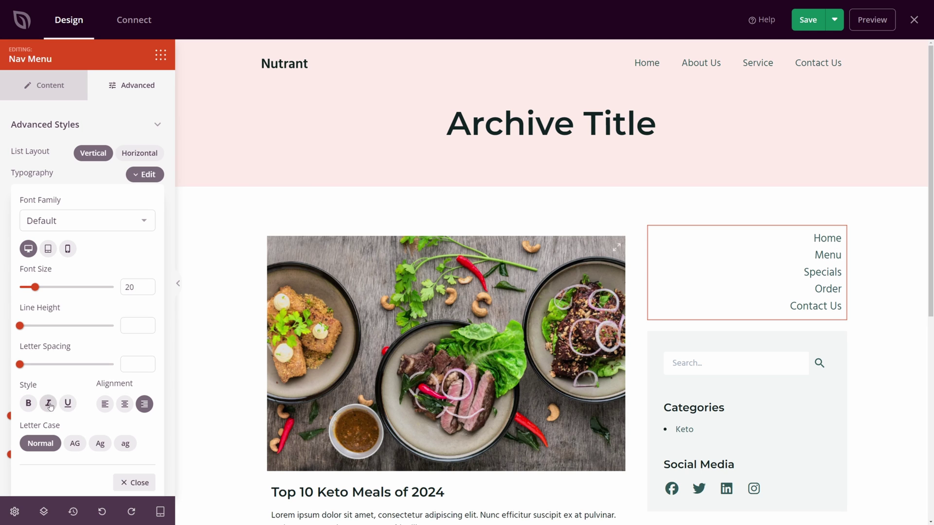
left_click(67, 406)
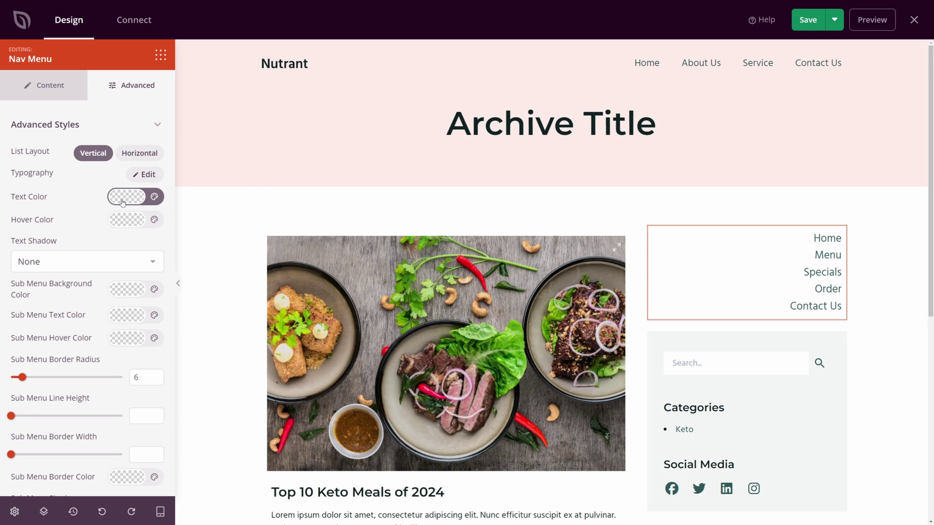
mouse_move(712, 261)
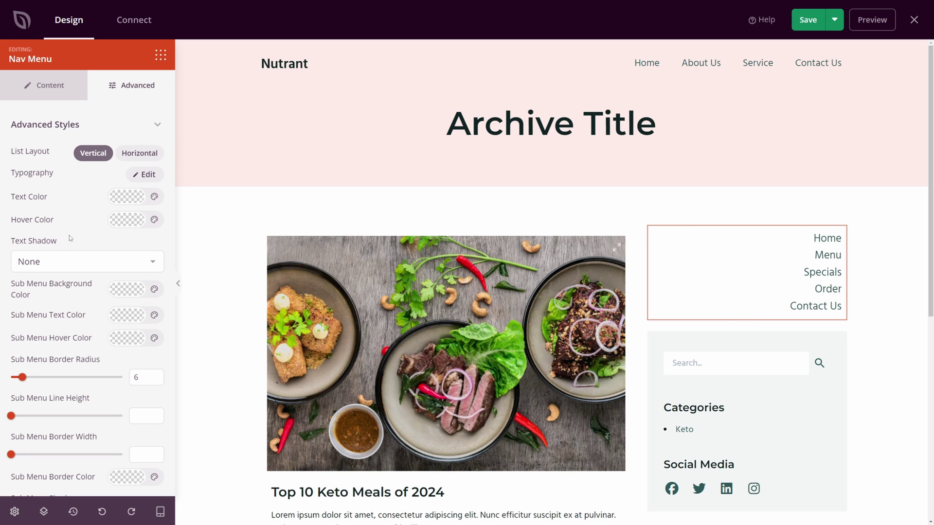
scroll(70, 238, "down", 3)
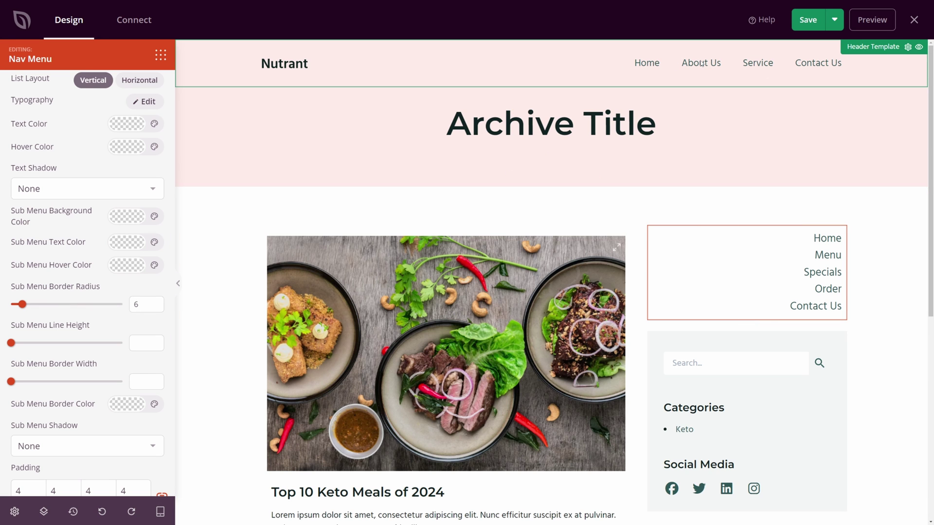
- Set the Nav Menu's text color to bright red
scroll(108, 219, "up", 3)
left_click(127, 197)
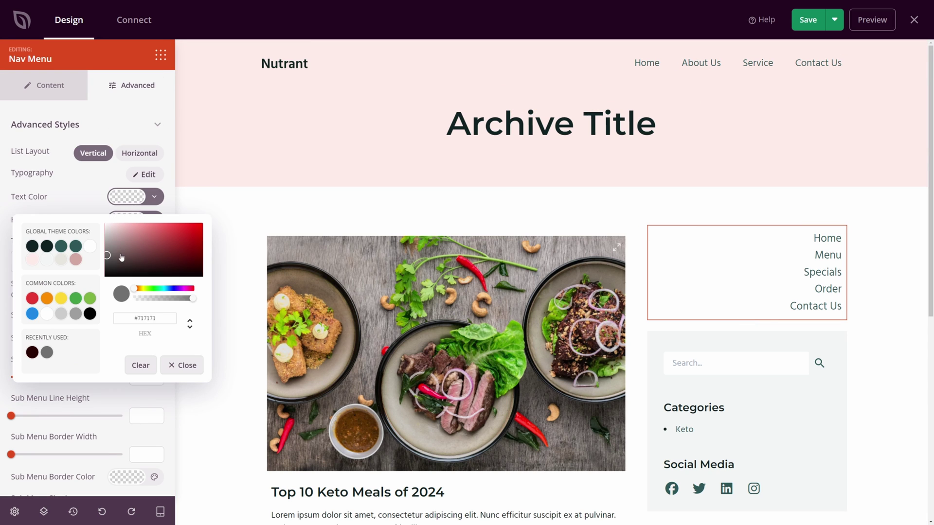
left_click_drag(121, 258, 203, 224)
left_click(80, 203)
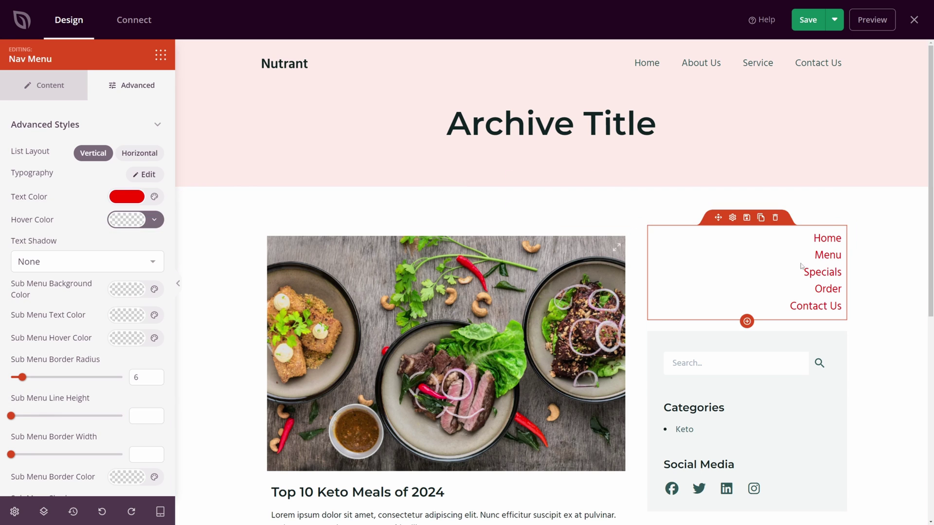
- Expand the Nav Menu's Spacing and Attributes settings
scroll(44, 241, "down", 5)
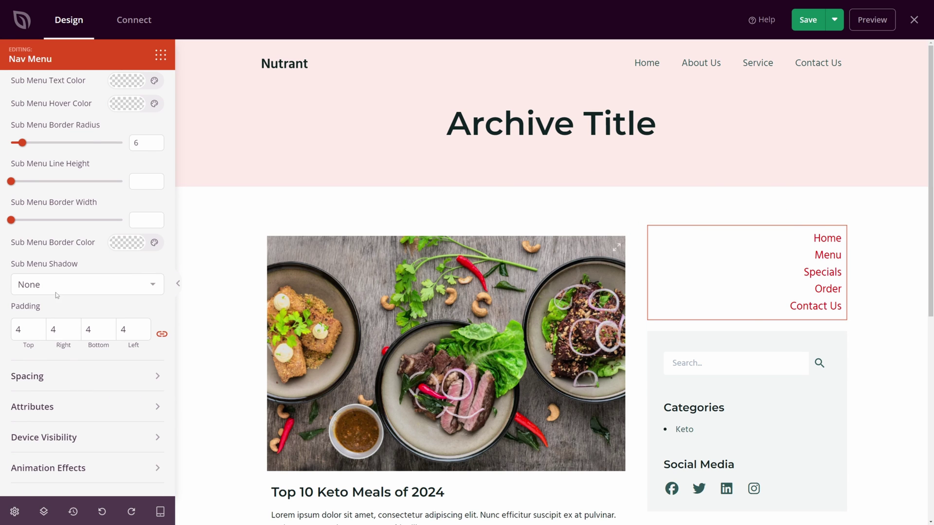
left_click(124, 377)
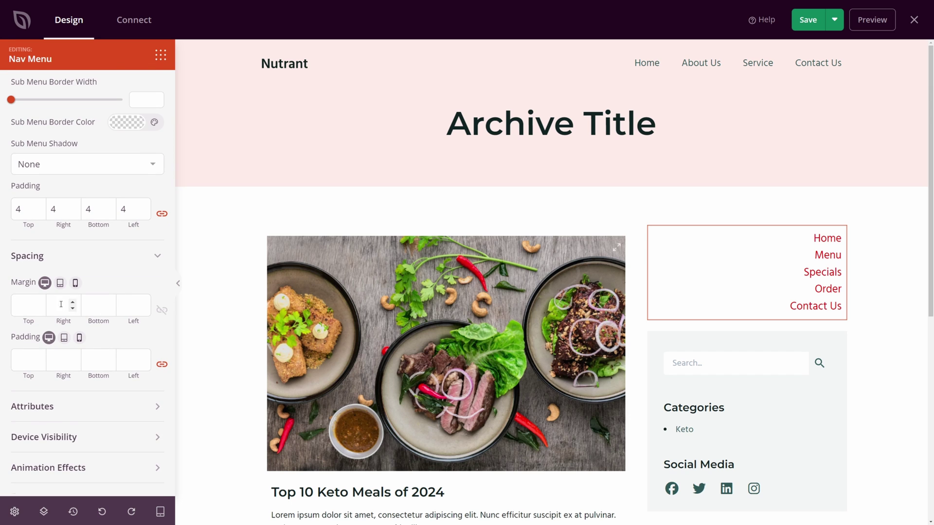
left_click(125, 398)
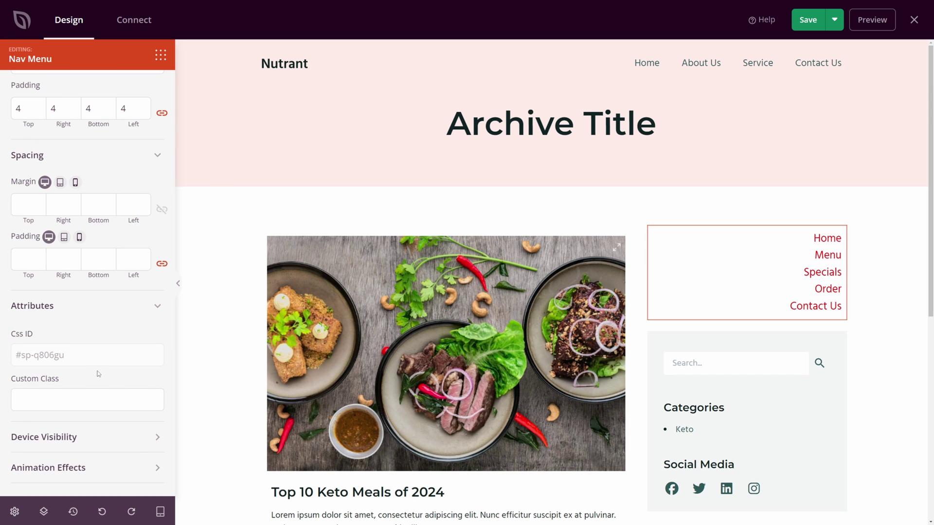
- In Device Visibility, toggle Hide on Desktop, Tablet and Mobile on, then off again
left_click(107, 437)
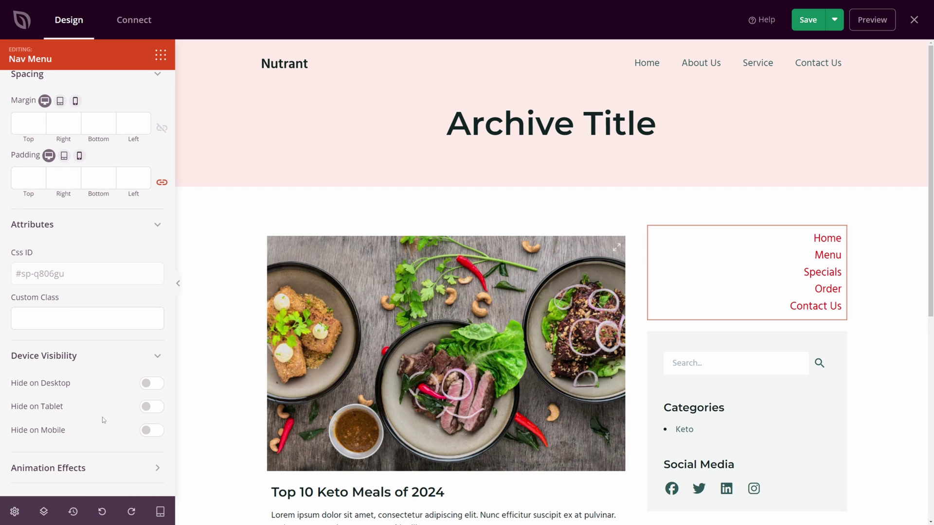
left_click(147, 385)
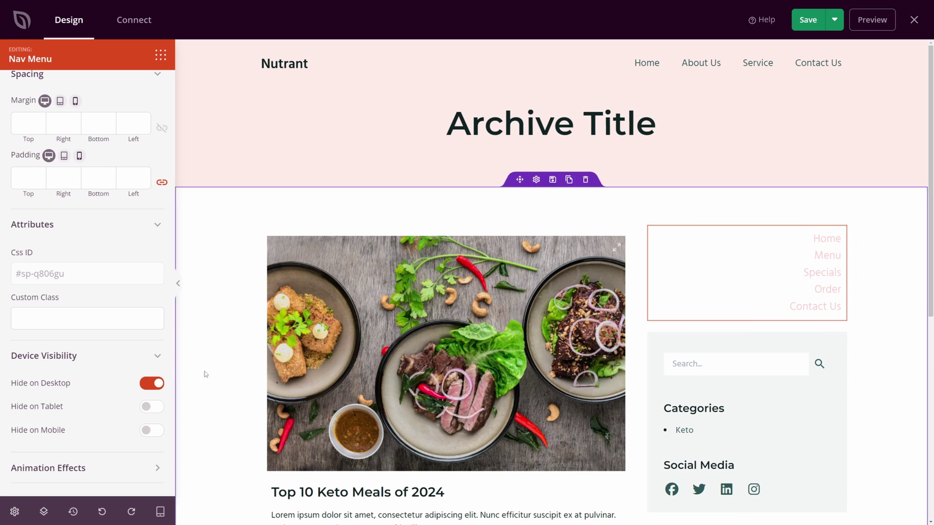
left_click(151, 385)
left_click(152, 411)
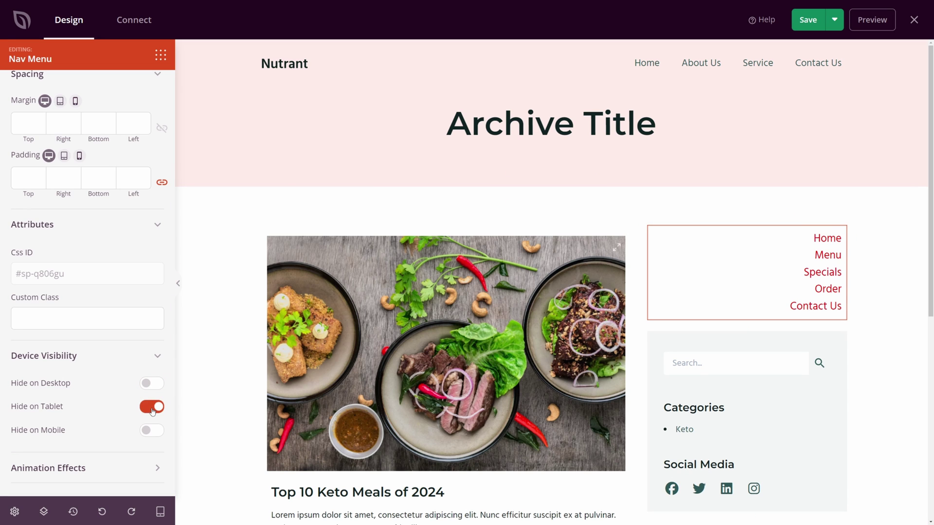
left_click(153, 411)
left_click(152, 433)
left_click(152, 433)
- Preview the page at tablet and mobile widths, then return to desktop
left_click(160, 511)
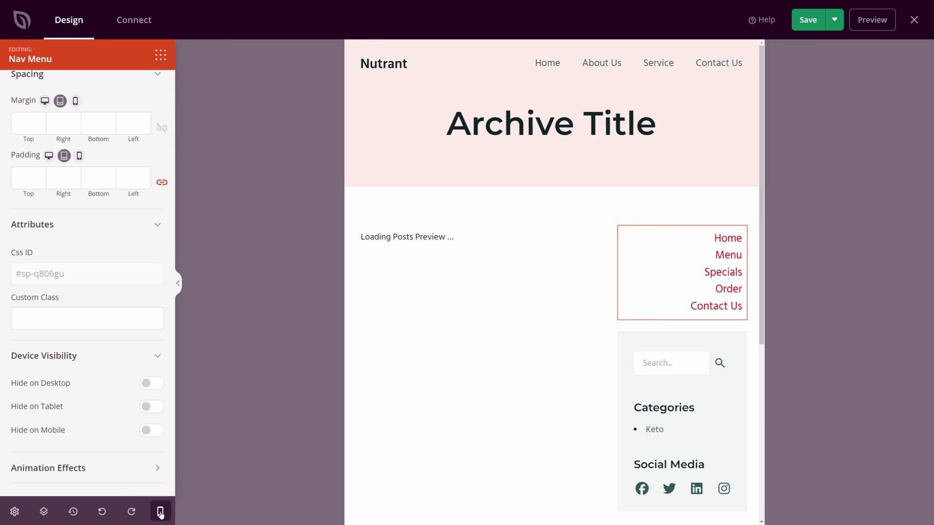
left_click(160, 512)
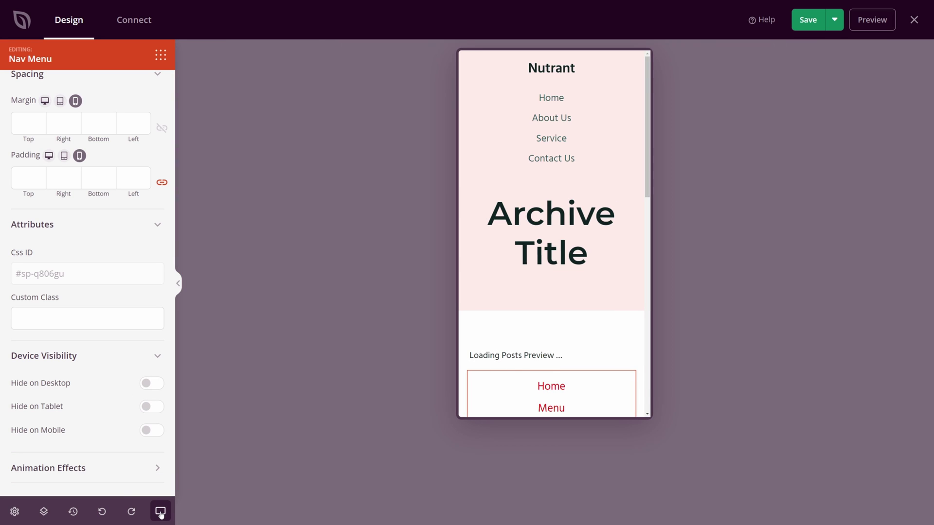
left_click(161, 511)
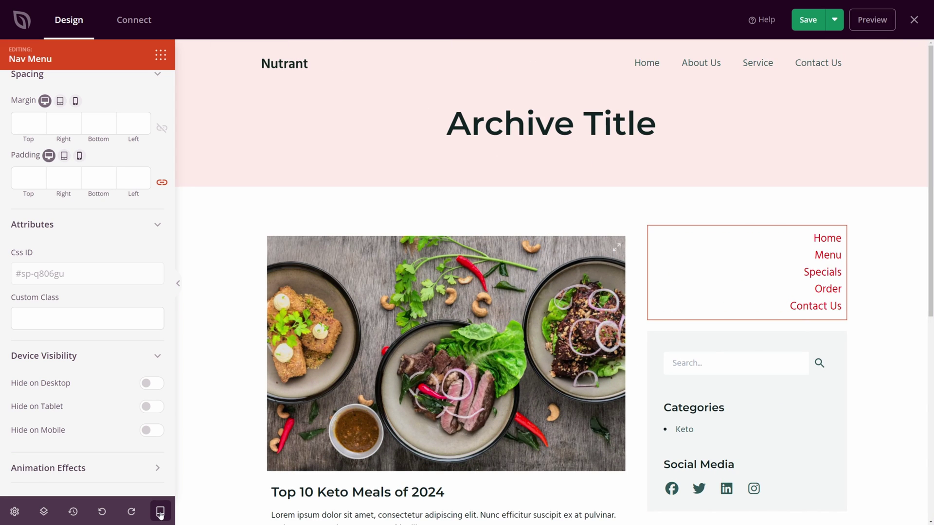
- Browse the Entrance Animation list and close it, leaving Select Animation unchanged
left_click(141, 469)
scroll(132, 428, "down", 2)
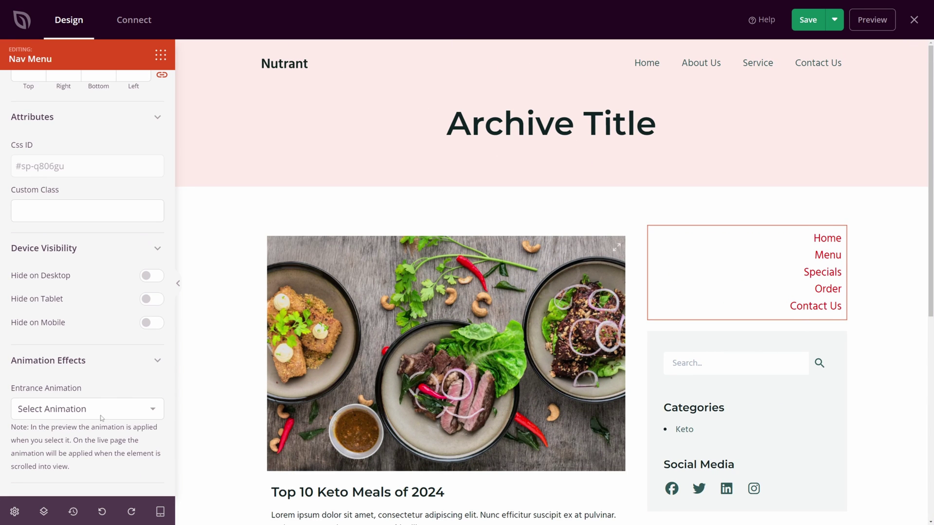
mouse_move(724, 294)
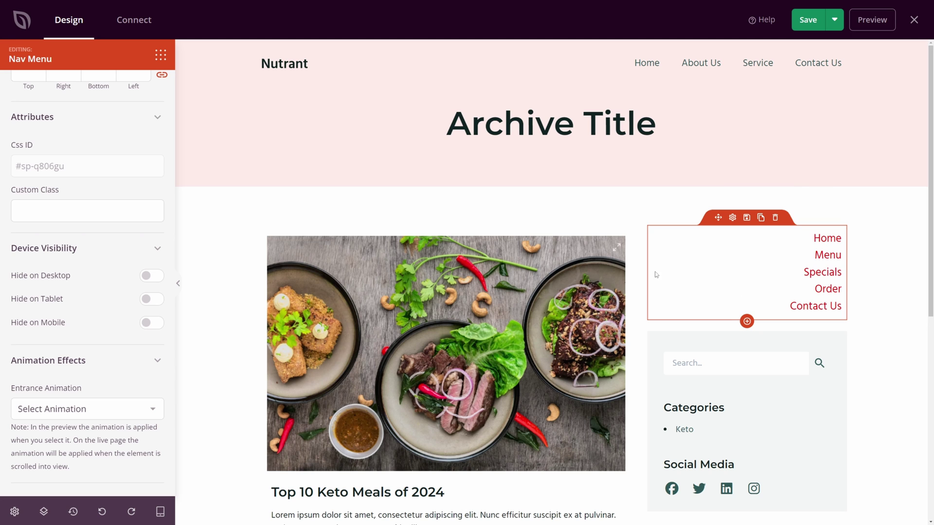
left_click(150, 409)
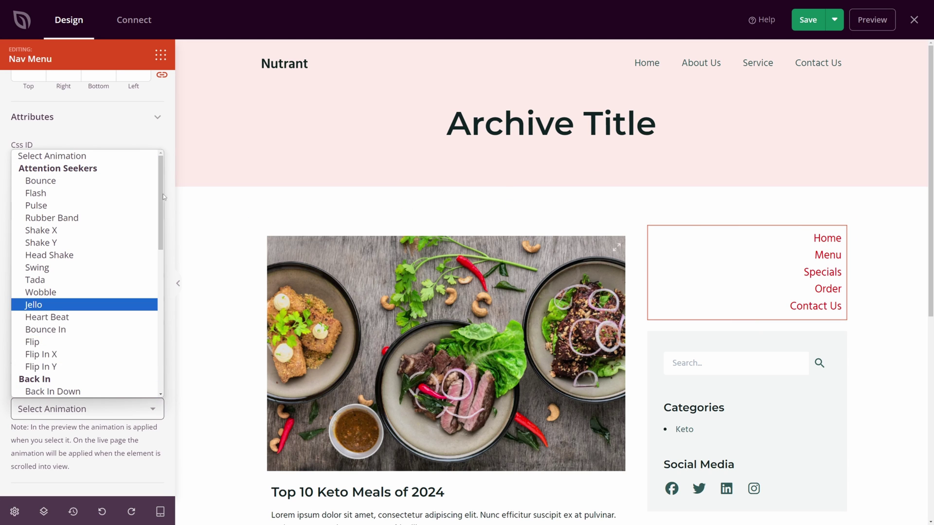
left_click_drag(163, 197, 166, 261)
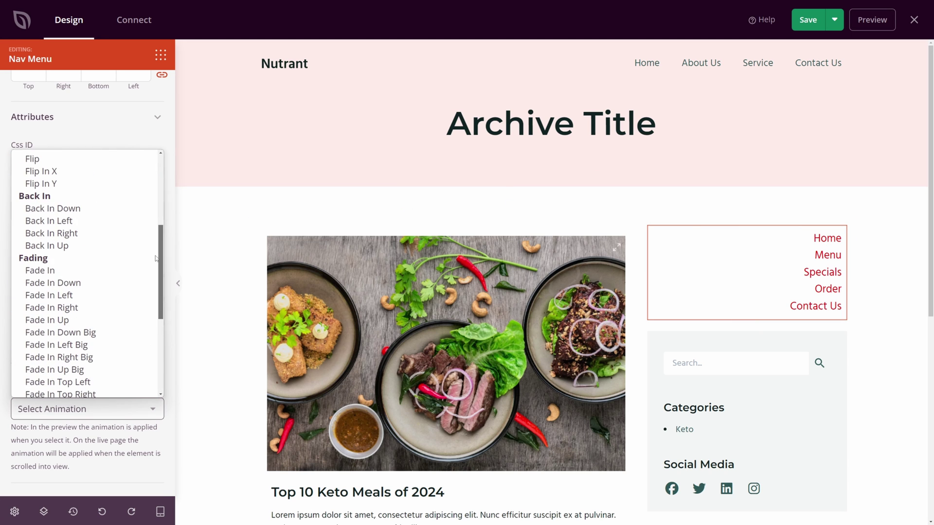
scroll(102, 283, "up", 4)
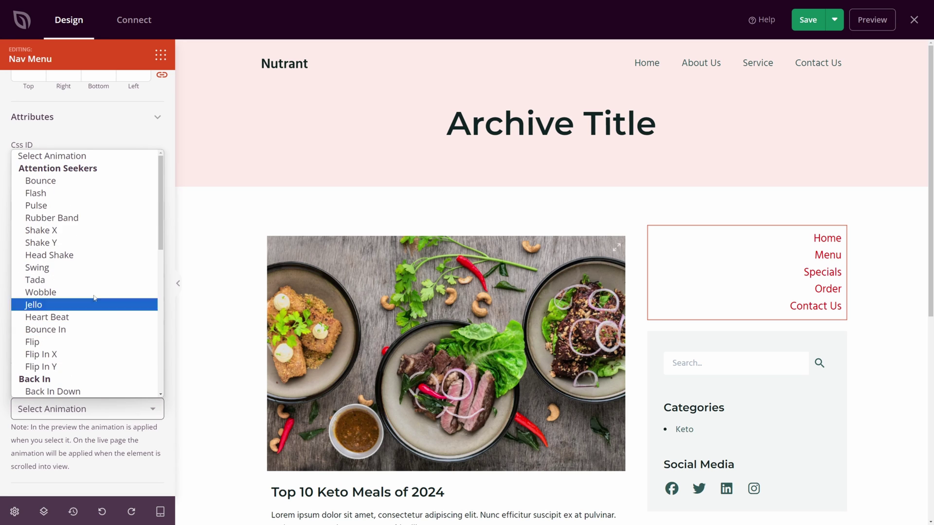
left_click(53, 391)
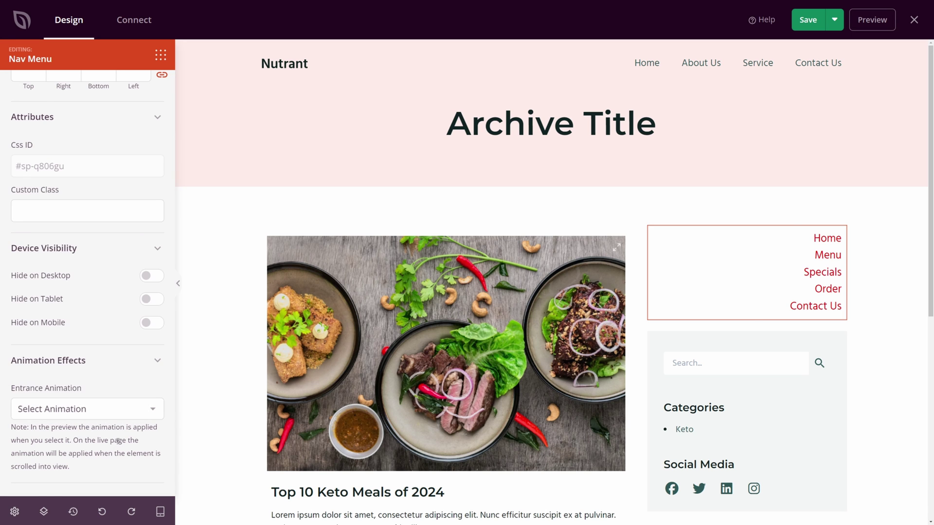
- Save the template, exit the builder and scroll the live Archives page
left_click(807, 21)
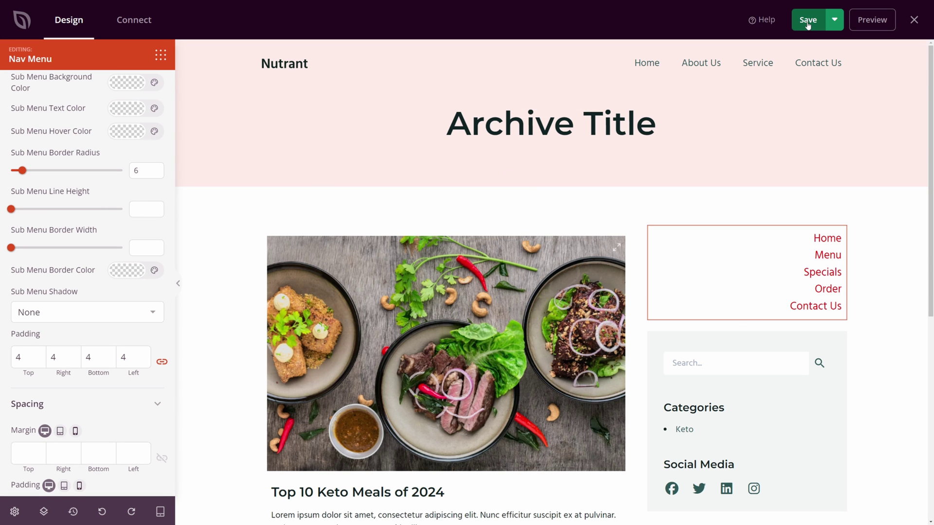
left_click(913, 20)
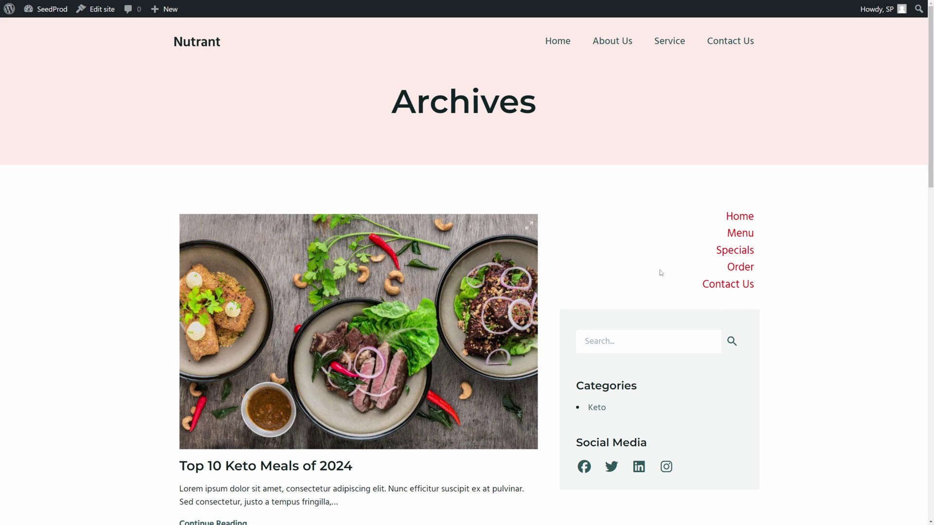
scroll(697, 372, "down", 3)
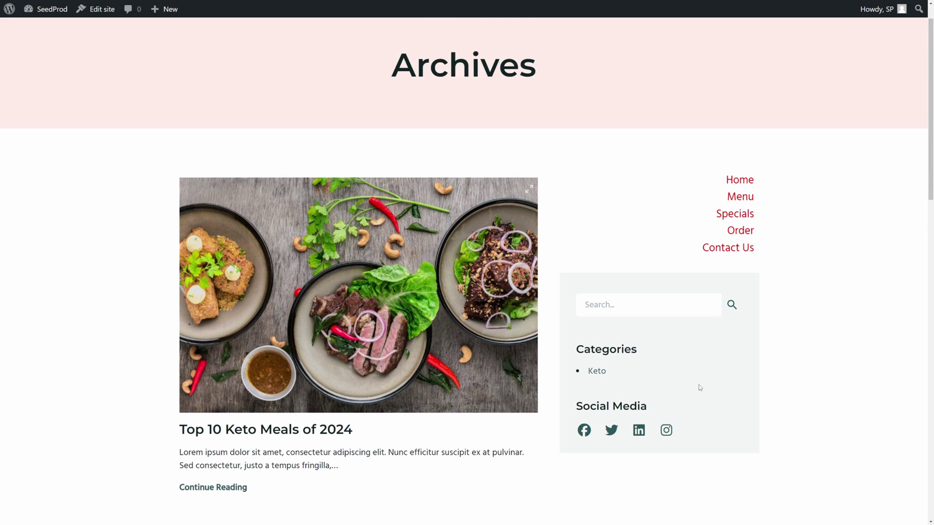